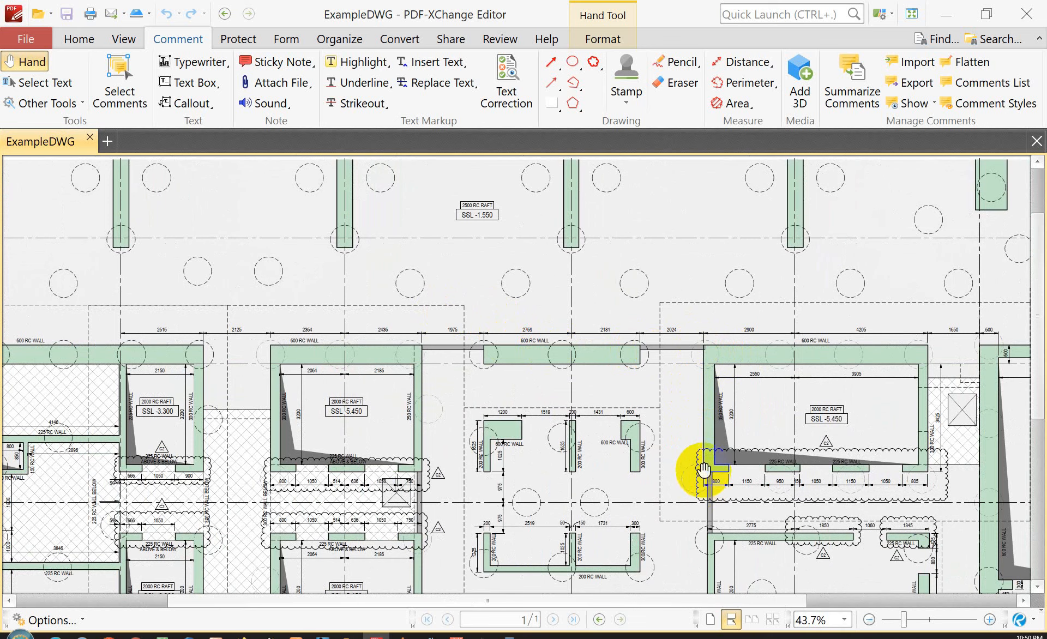
Activate the Distance tool and set its measurement scale to 1 cm = 1 m.
{"action": "left_click_drag", "start_coordinate": [322, 444], "coordinate": [578, 398]}
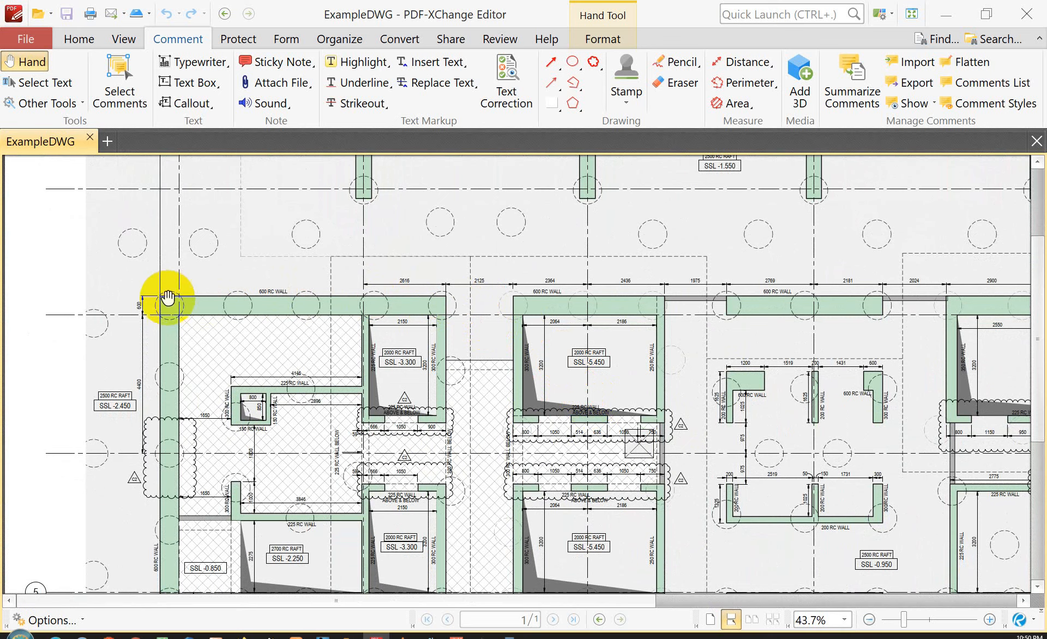
{"action": "left_click_drag", "start_coordinate": [532, 270], "coordinate": [519, 414]}
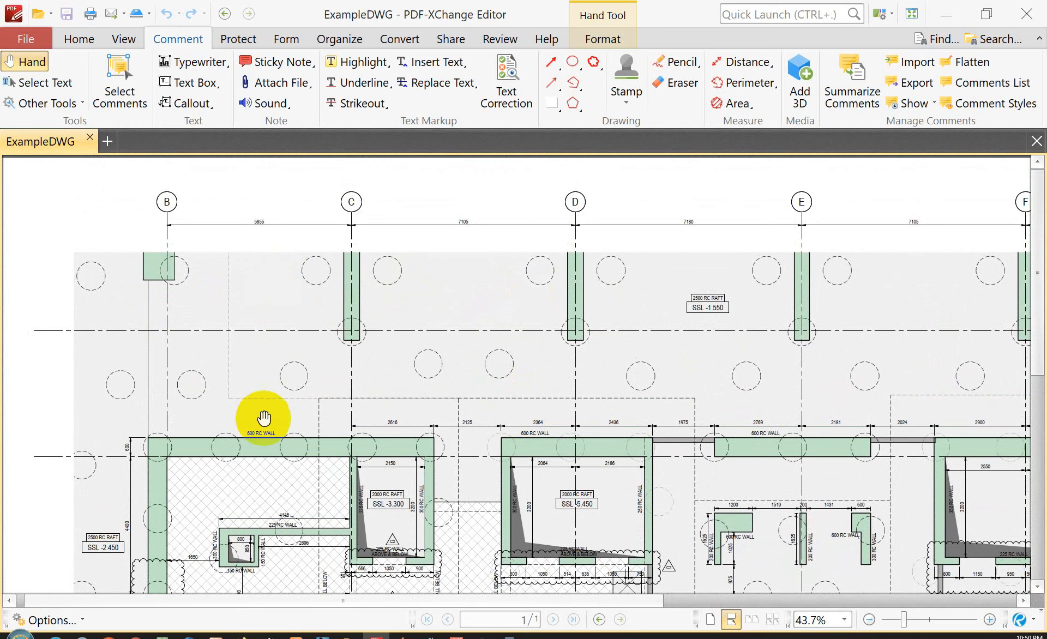
{"action": "scroll", "coordinate": [257, 322], "scroll_direction": "down", "scroll_amount": 4}
{"action": "mouse_move", "coordinate": [254, 236]}
{"action": "left_mouse_down"}
{"action": "mouse_move", "coordinate": [140, 420]}
{"action": "mouse_move", "coordinate": [160, 430]}
{"action": "left_mouse_up"}
{"action": "left_click_drag", "start_coordinate": [590, 268], "coordinate": [620, 260]}
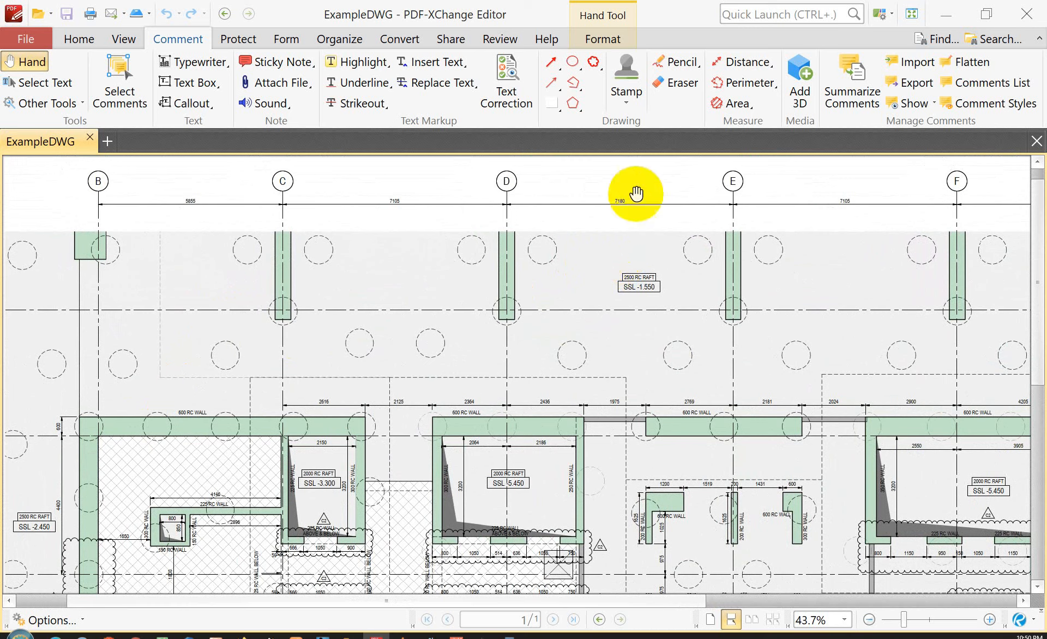
{"action": "left_click", "coordinate": [733, 65]}
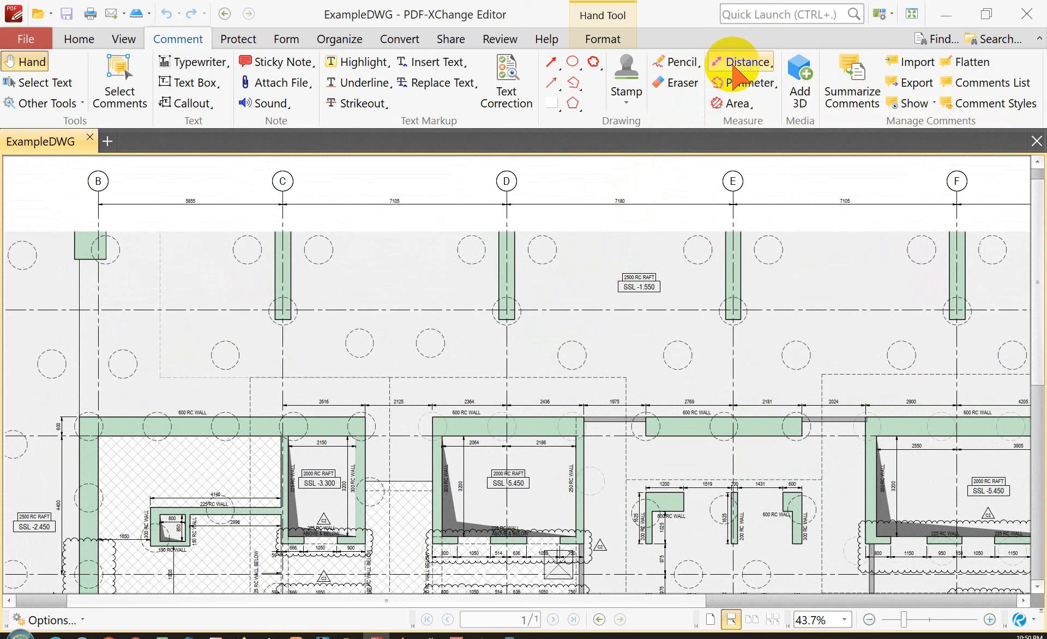
{"action": "left_click", "coordinate": [733, 65]}
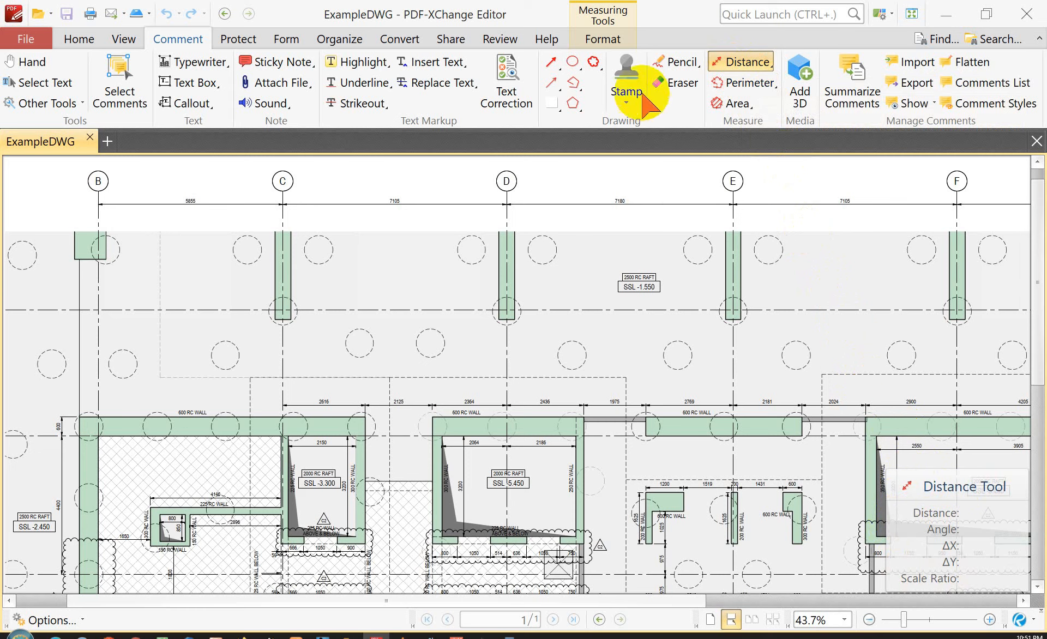
{"action": "left_click", "coordinate": [605, 40]}
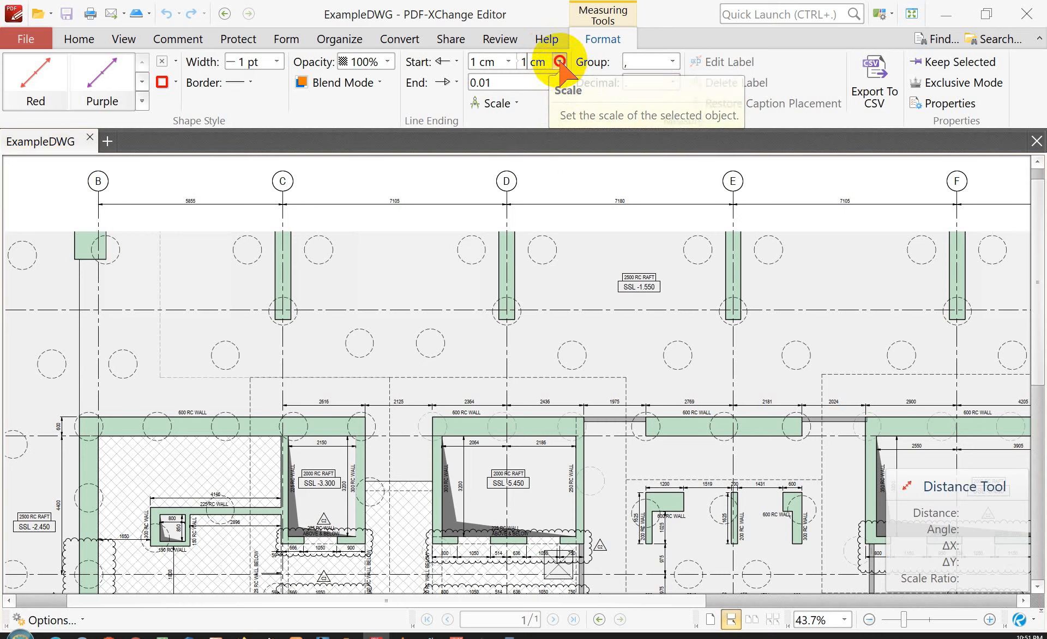
{"action": "left_click", "coordinate": [560, 63]}
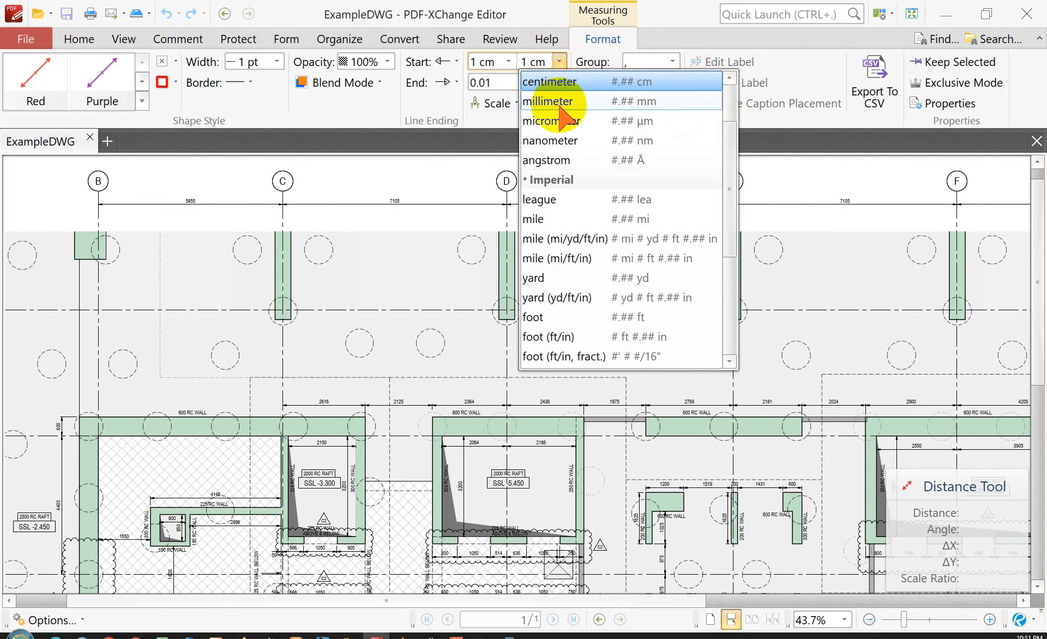
{"action": "scroll", "coordinate": [560, 109], "scroll_direction": "up", "scroll_amount": 1}
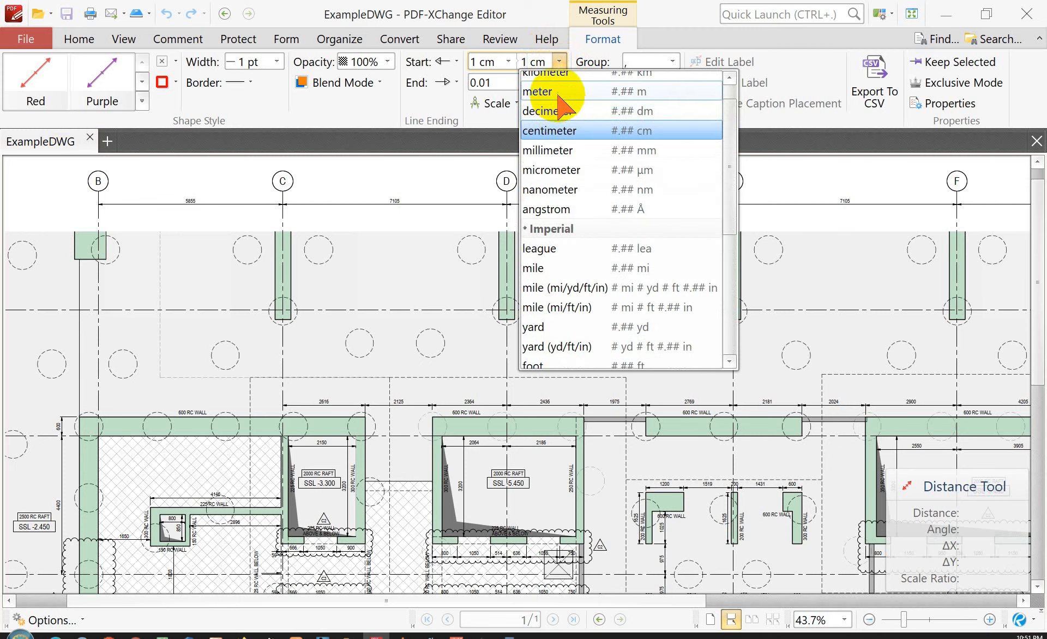
{"action": "left_click", "coordinate": [561, 91]}
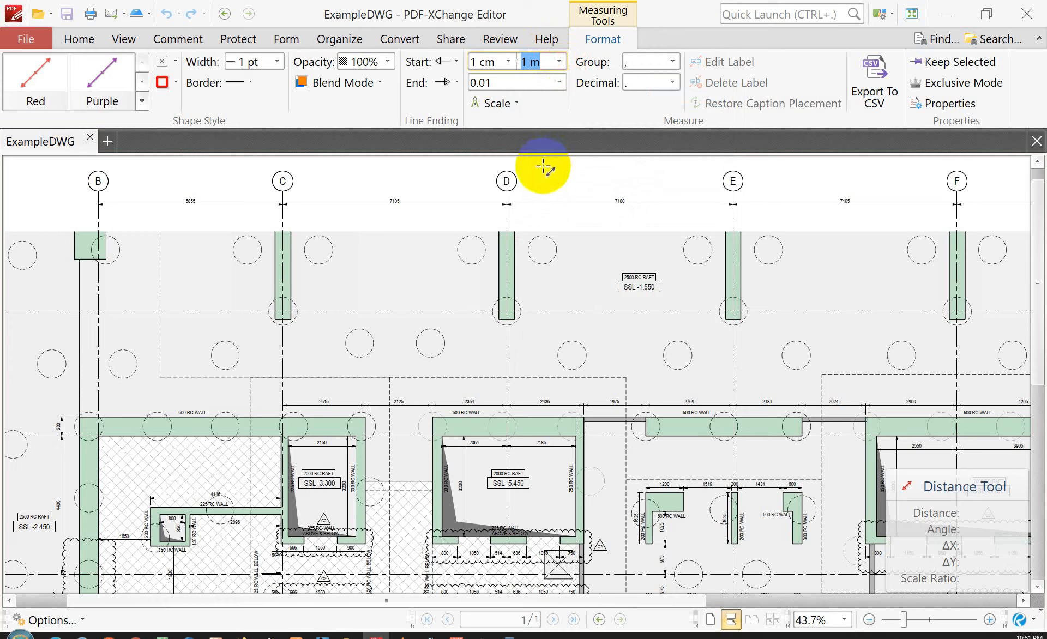
Add a distance measurement between grid lines D and E, with its dimension line placed just above the printed 7180 dimension.
{"action": "left_click", "coordinate": [507, 219]}
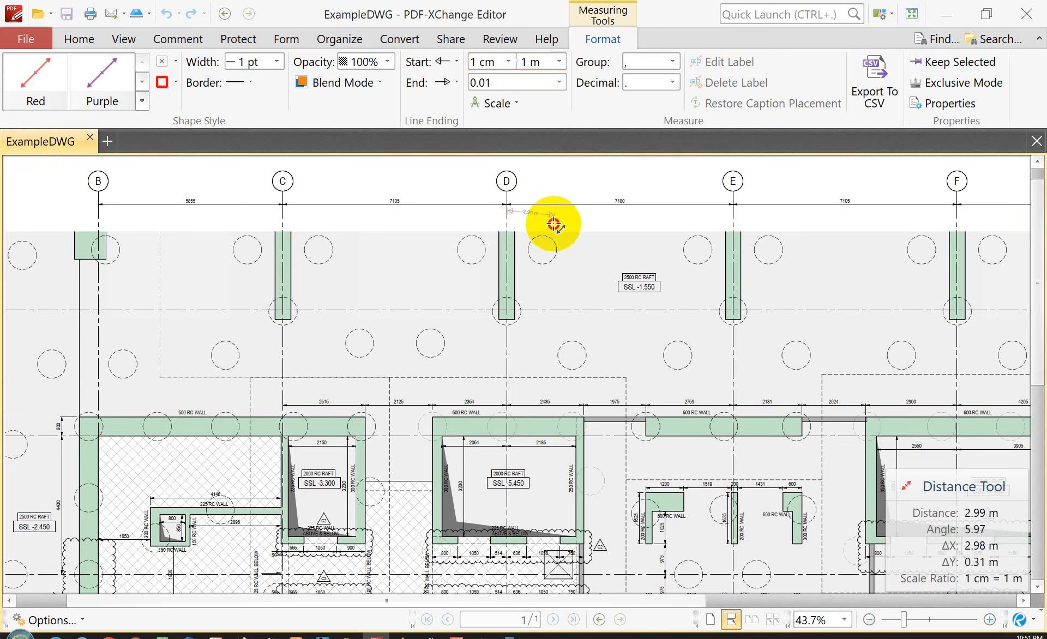
{"action": "left_click", "coordinate": [733, 218]}
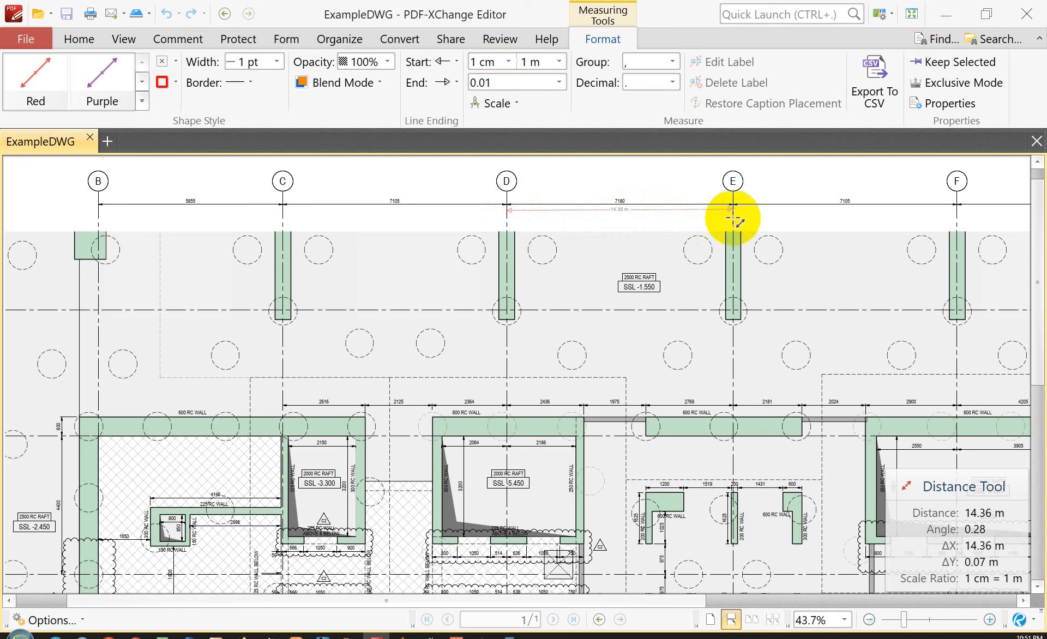
{"action": "left_click", "coordinate": [729, 188]}
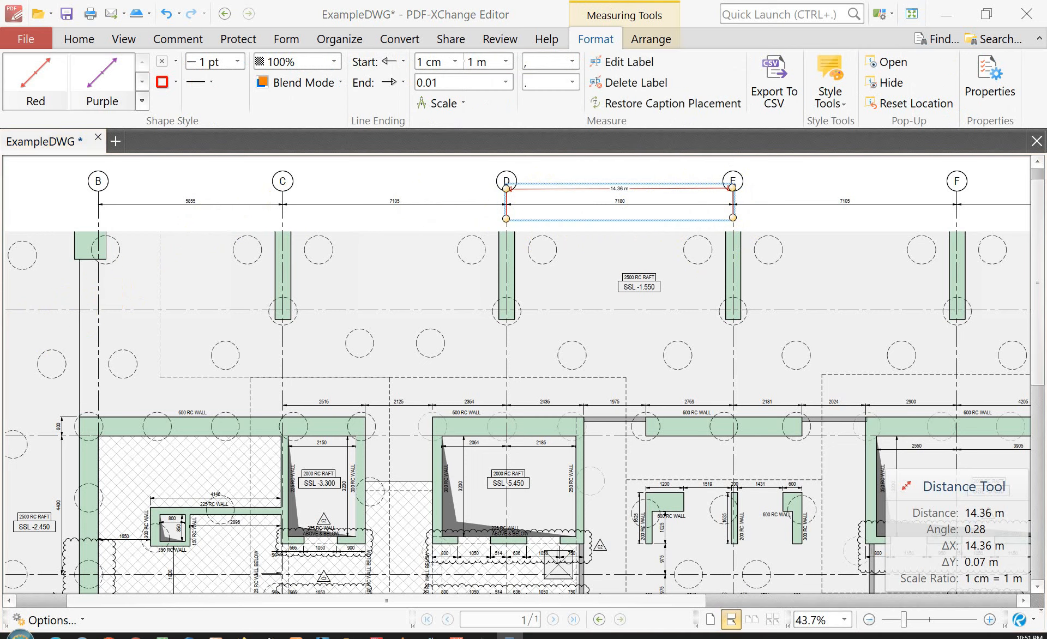
In the WordPad scale factor note, fill in AD as 7.18 m, RD as 14.36 m, and the result as "SF = 7.18/14.36 ~ 0.5".
{"action": "mouse_move", "coordinate": [0, 164]}
{"action": "left_mouse_down"}
{"action": "mouse_move", "coordinate": [666, 169]}
{"action": "mouse_move", "coordinate": [616, 208]}
{"action": "mouse_move", "coordinate": [439, 234]}
{"action": "left_mouse_up"}
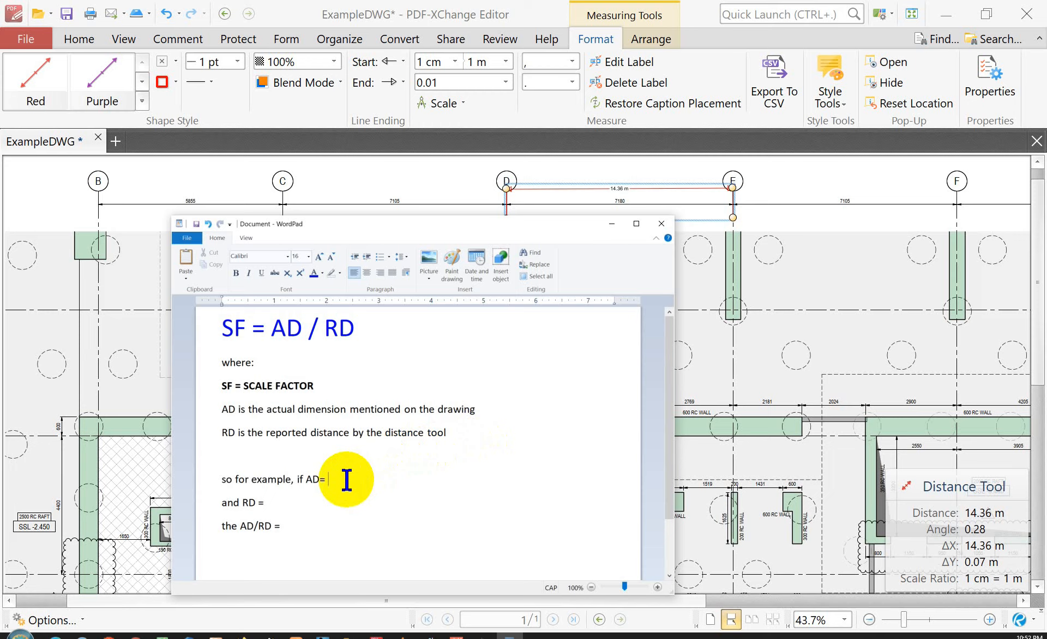
{"action": "type", "text": "7.18"}
{"action": "key", "text": "Caps_Lock"}
{"action": "type", "text": "m"}
{"action": "left_click", "coordinate": [305, 502]}
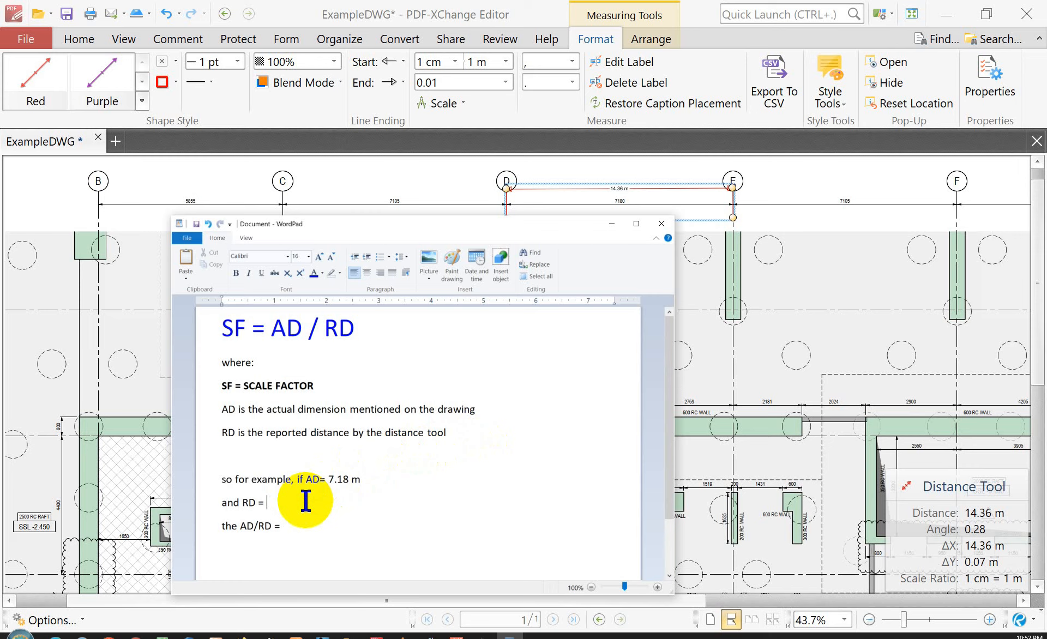
{"action": "type", "text": "14.36 m"}
{"action": "left_click", "coordinate": [336, 522]}
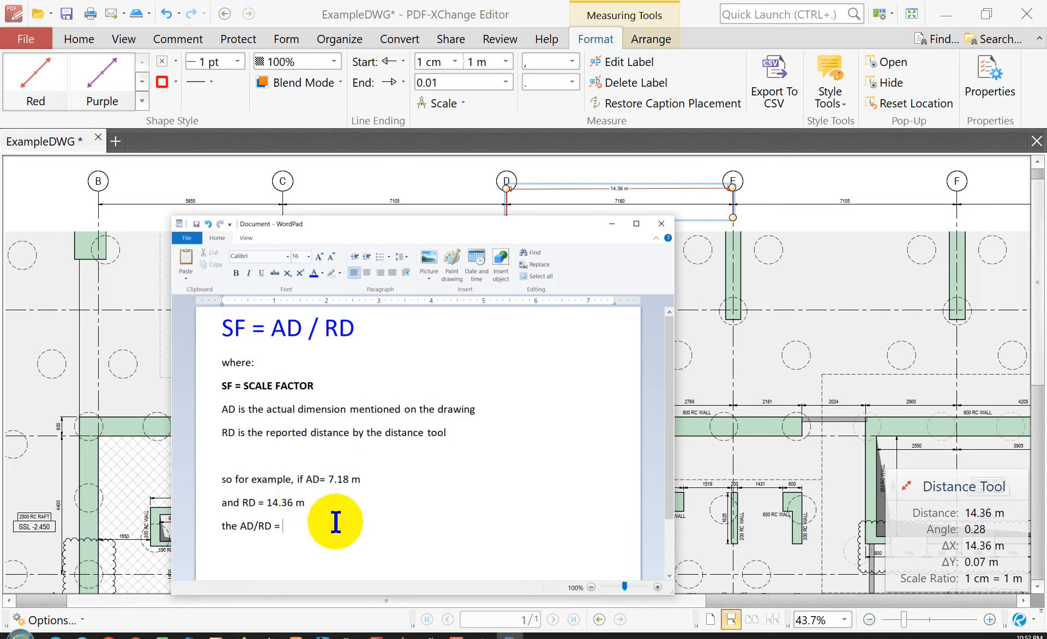
{"action": "type", "text": "SF = 7.18/14.36 ~ 0.5"}
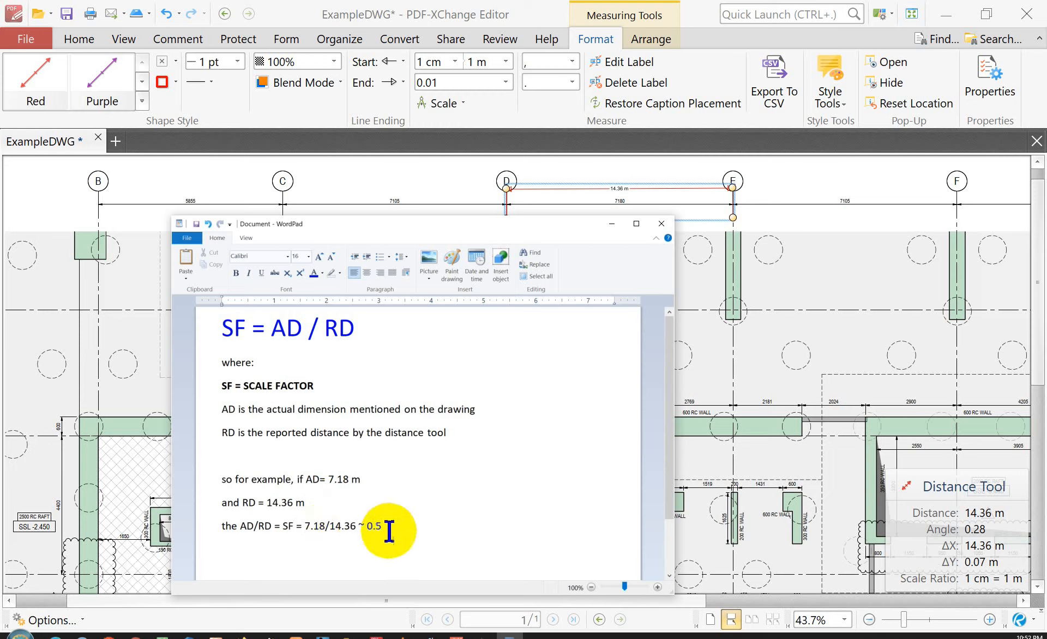
Colour the calculated scale factor 0.5 red in the note.
{"action": "left_click_drag", "start_coordinate": [381, 525], "coordinate": [370, 525]}
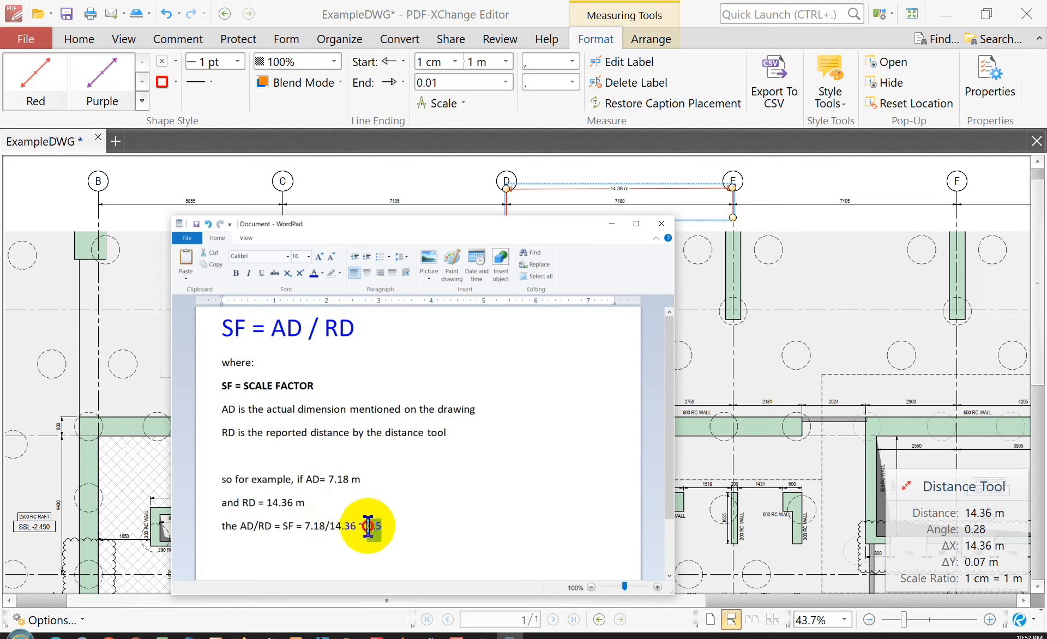
{"action": "left_click", "coordinate": [323, 274]}
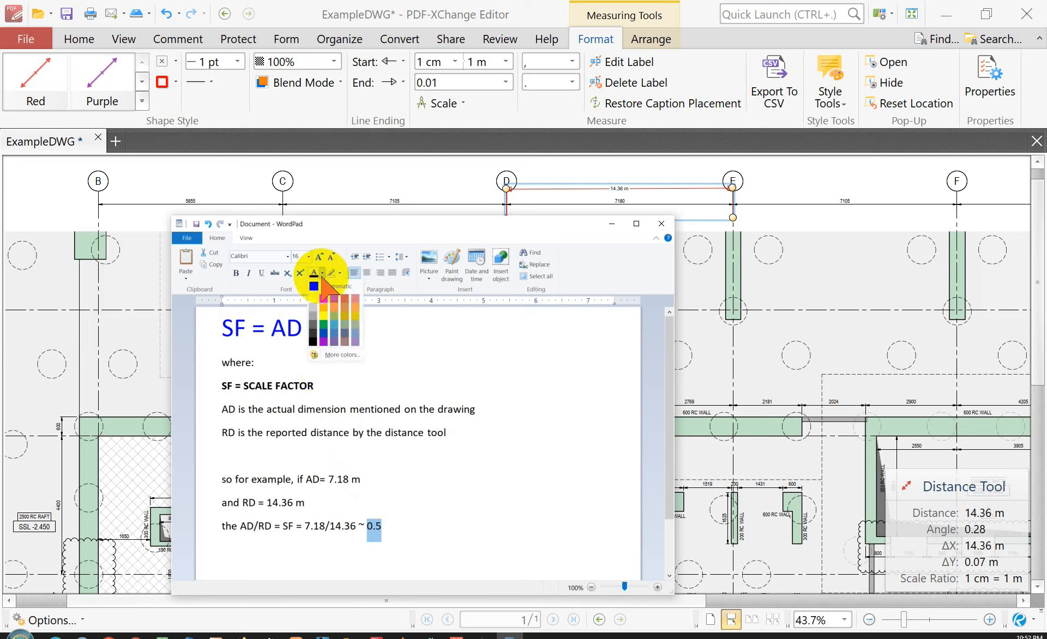
{"action": "left_click", "coordinate": [326, 313]}
{"action": "left_click", "coordinate": [499, 448]}
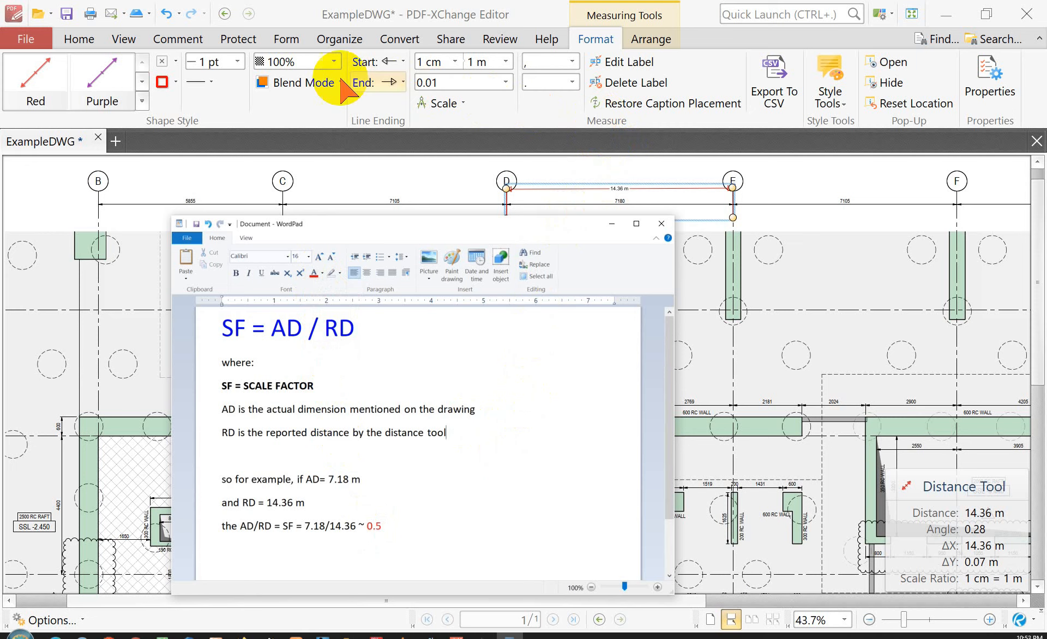
Switch back to PDF-XChange Editor, reactivate the Distance tool and set its scale to 1 cm = 0.5 m.
{"action": "left_click", "coordinate": [177, 41]}
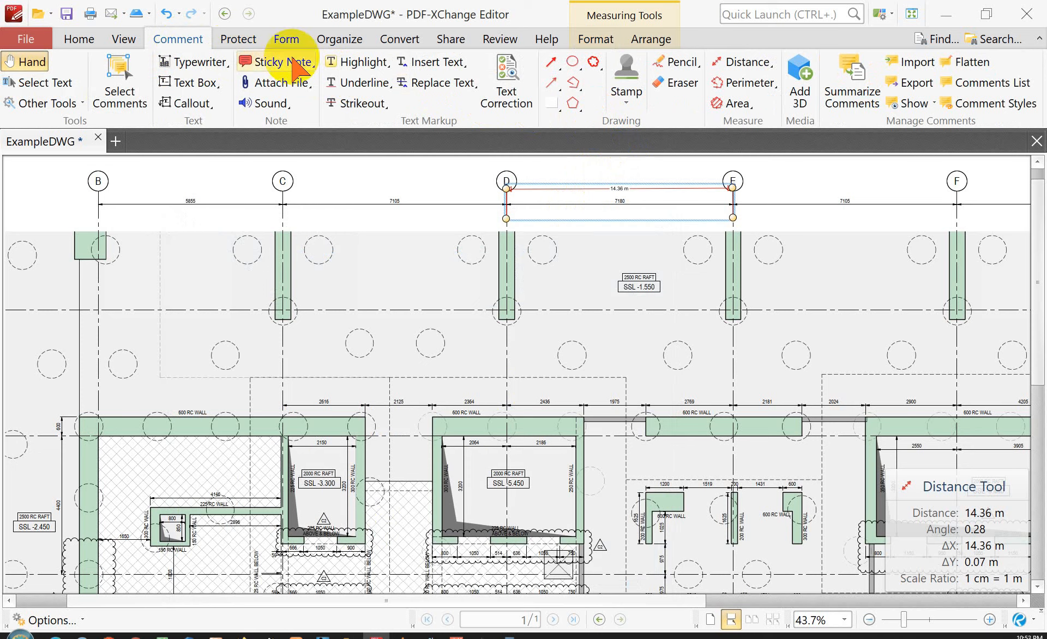
{"action": "left_click", "coordinate": [740, 67]}
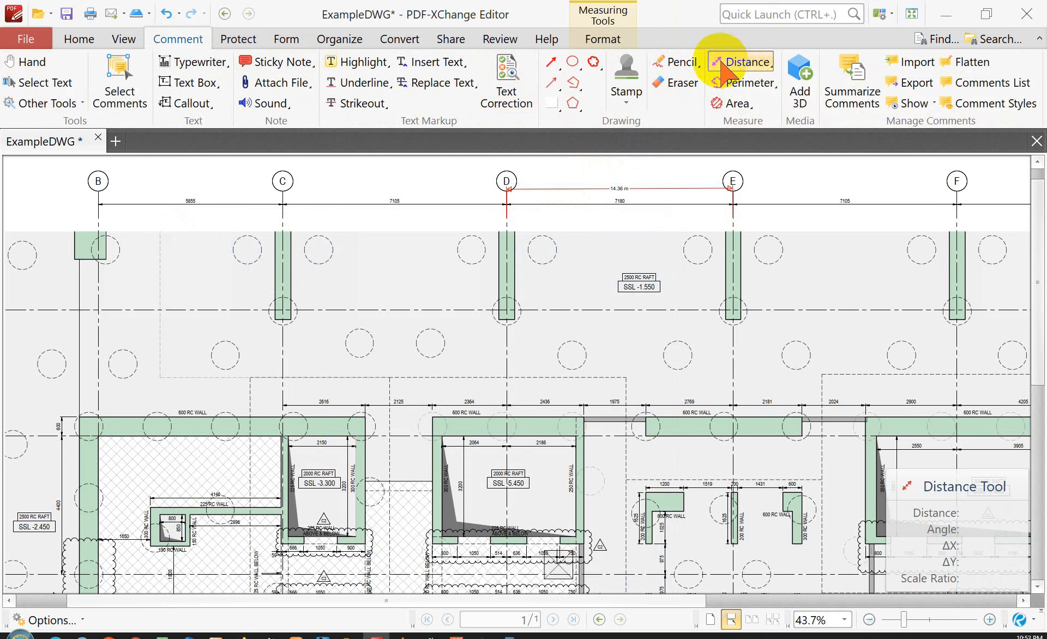
{"action": "left_click", "coordinate": [605, 39]}
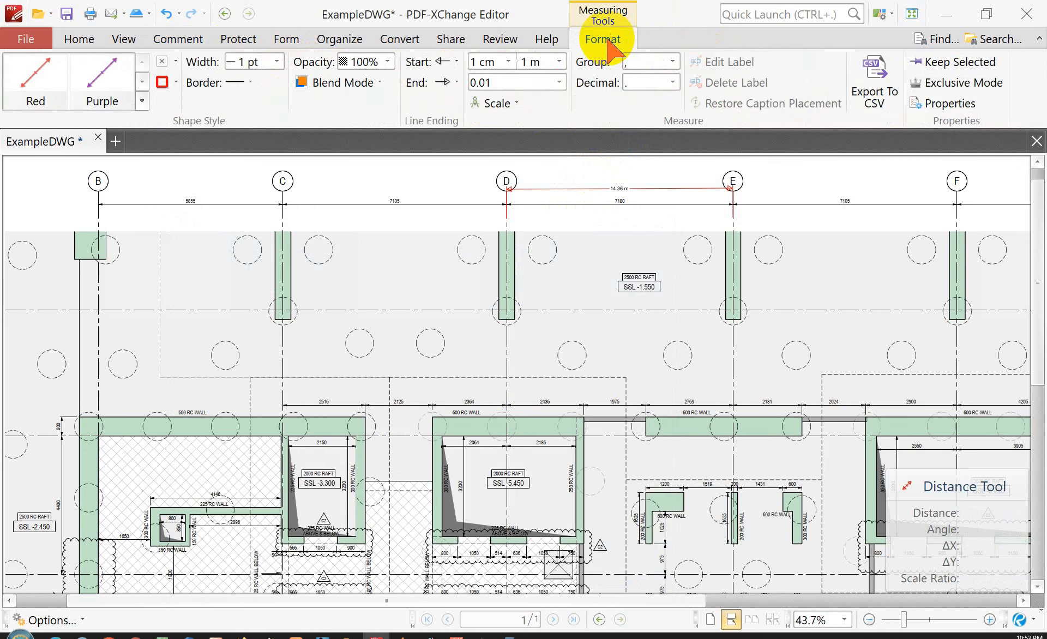
{"action": "left_click", "coordinate": [524, 61]}
{"action": "left_click_drag", "start_coordinate": [524, 61], "coordinate": [521, 60]}
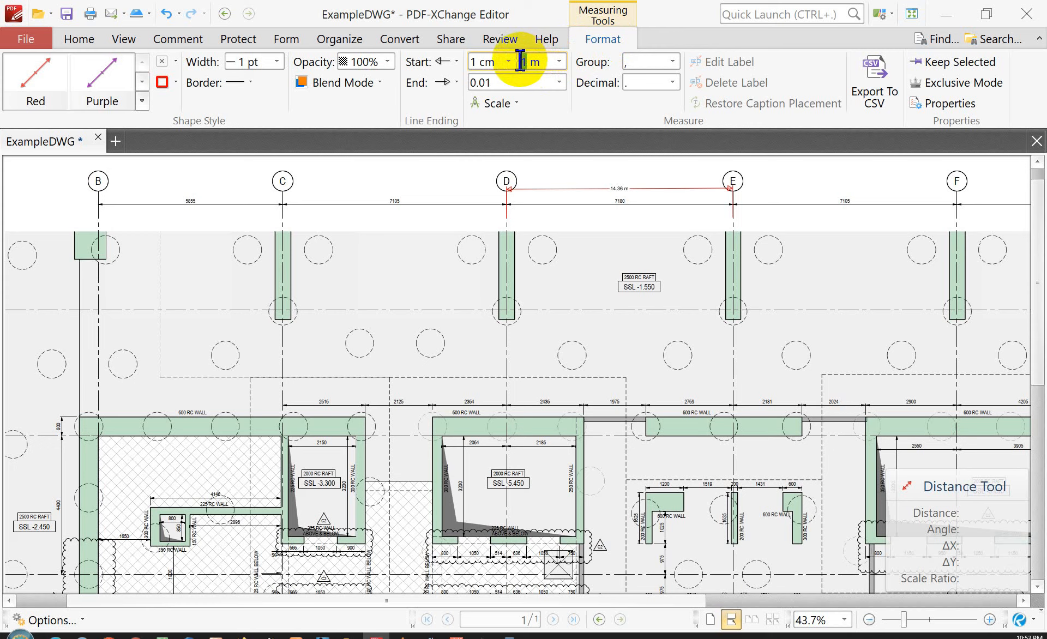
{"action": "type", "text": "0.5"}
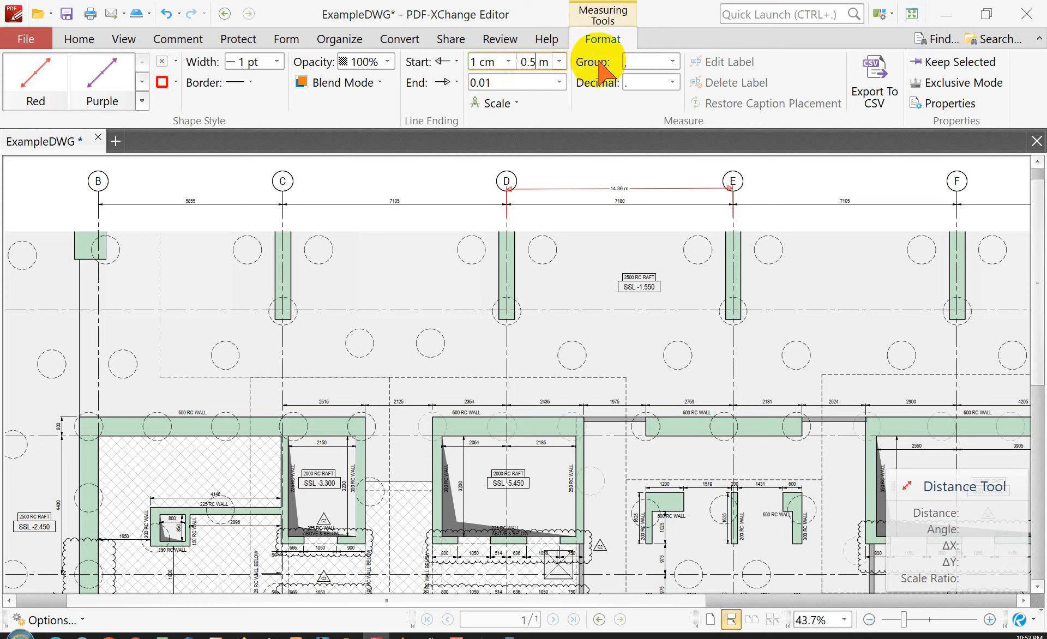
{"action": "left_click", "coordinate": [961, 65]}
{"action": "left_click", "coordinate": [961, 65]}
{"action": "left_click", "coordinate": [960, 64]}
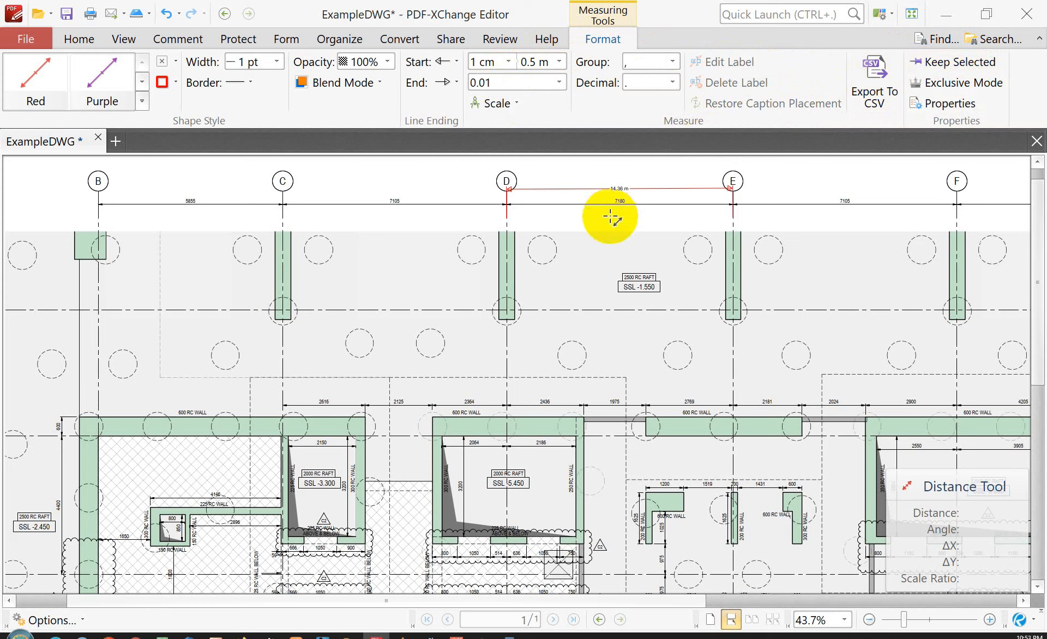
Measure between grid lines D and E again just below the printed dimension, and delete the earlier measurement above it.
{"action": "left_click", "coordinate": [507, 218]}
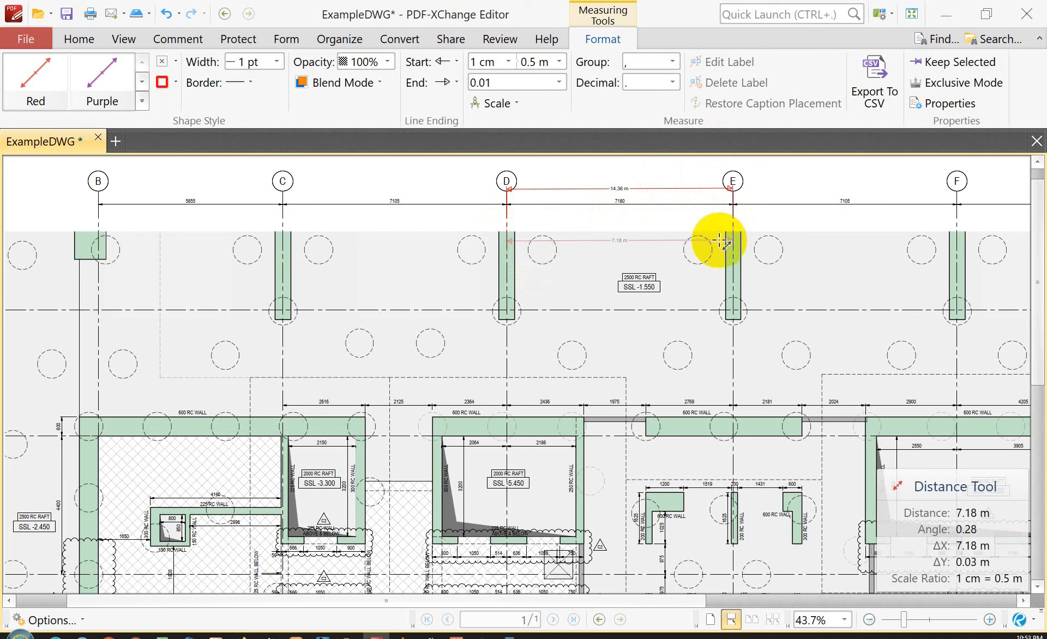
{"action": "left_click", "coordinate": [703, 222]}
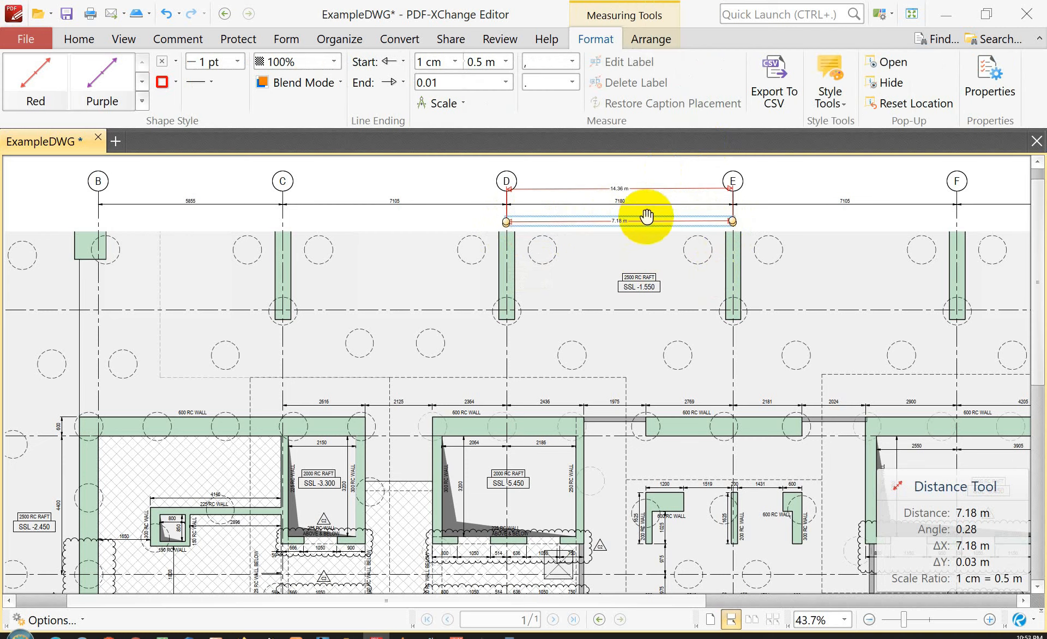
{"action": "left_click", "coordinate": [662, 186]}
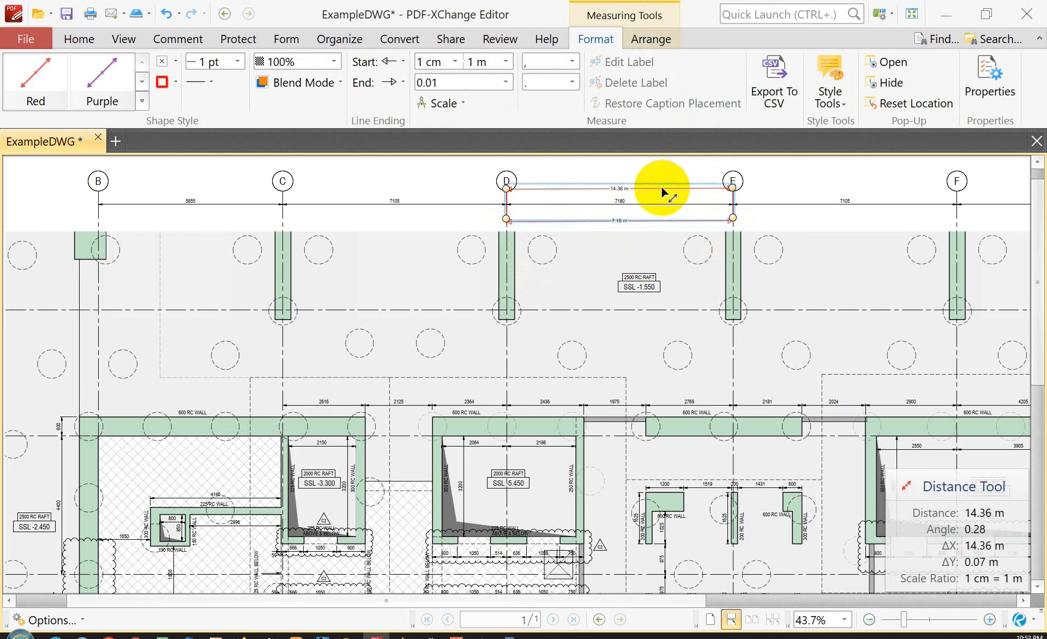
{"action": "key", "text": "Delete"}
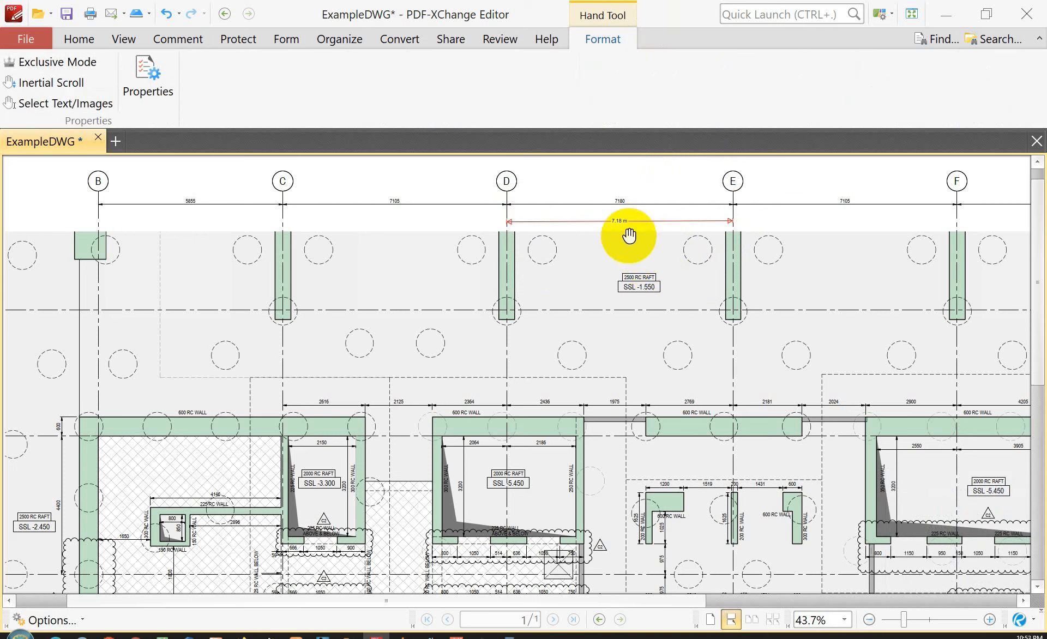
Measure the vertical gap from the L-shaped wall near grid line E up to the underside of the 600 RC wall.
{"action": "left_click", "coordinate": [181, 41]}
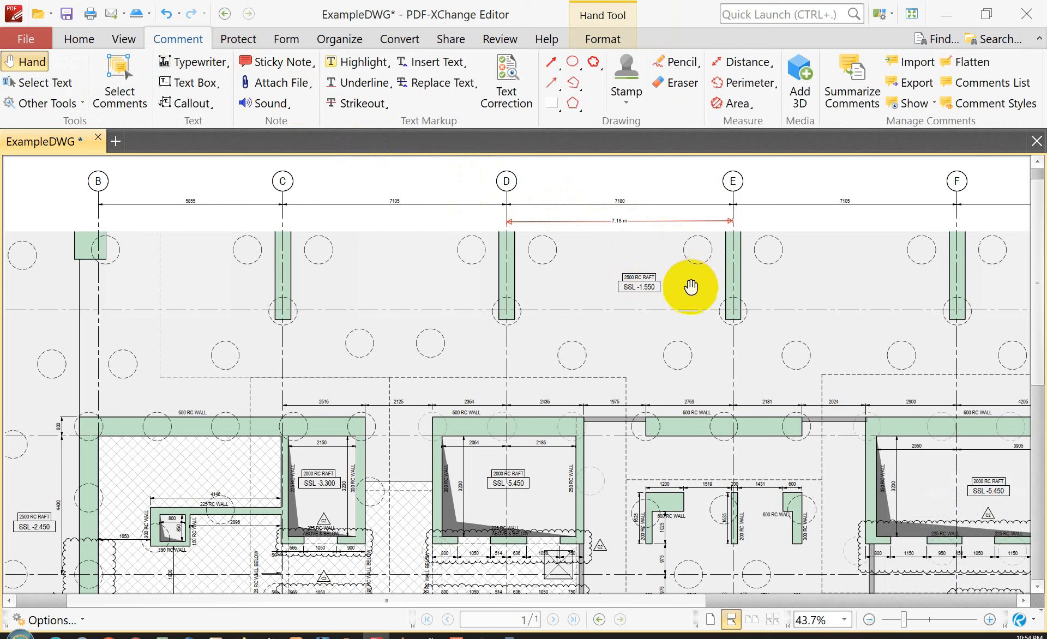
{"action": "left_click", "coordinate": [737, 64]}
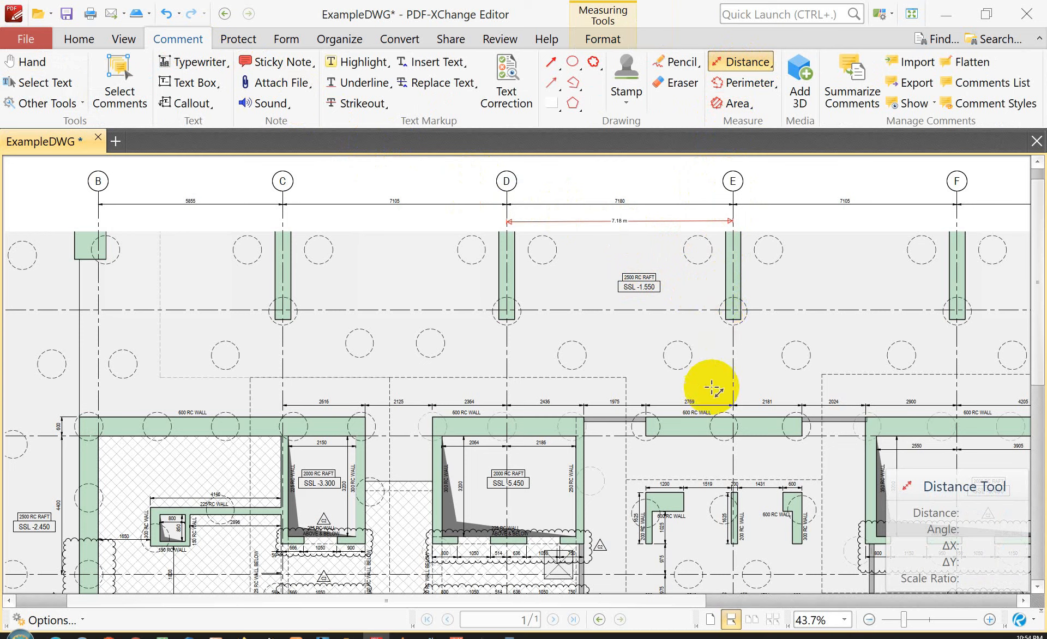
{"action": "left_click", "coordinate": [643, 489]}
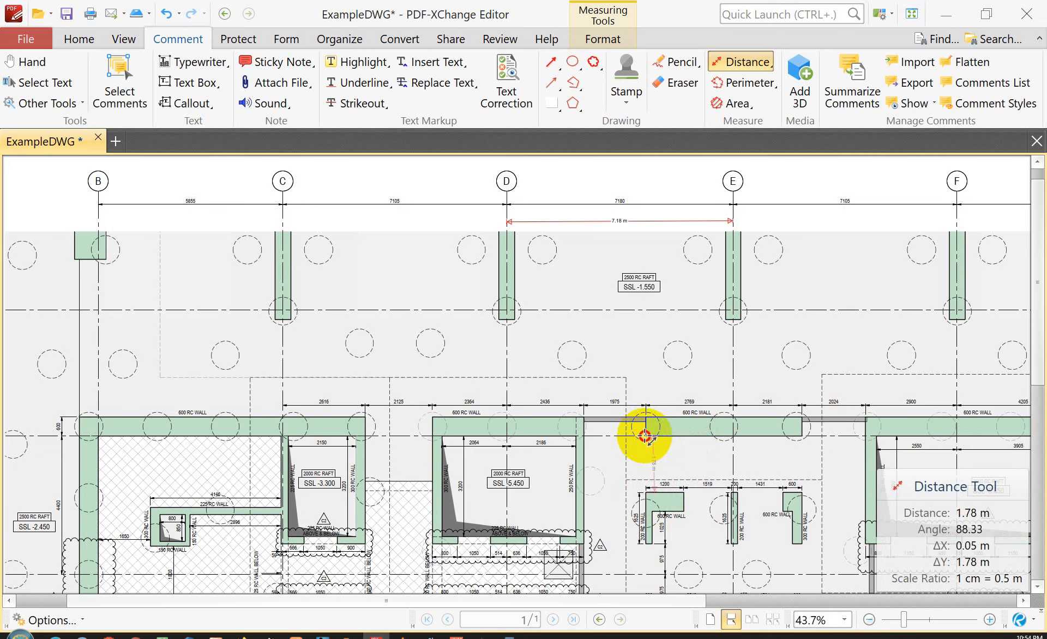
{"action": "left_click", "coordinate": [644, 437]}
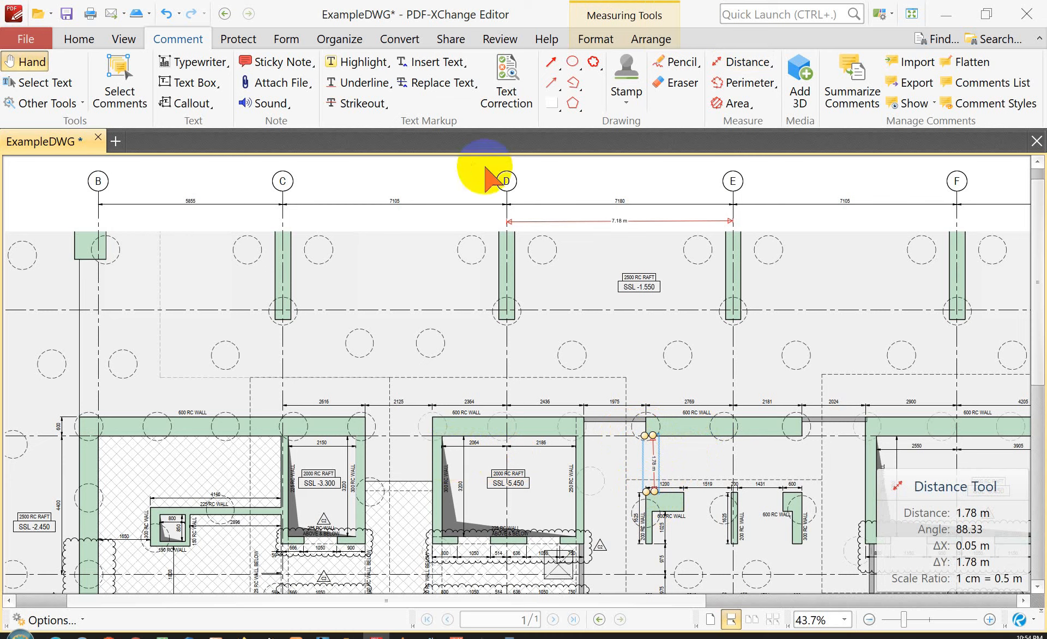
Measure the full length of the 600 RC wall running from grid line B past C, placing the dimension line well above it.
{"action": "left_click", "coordinate": [746, 65]}
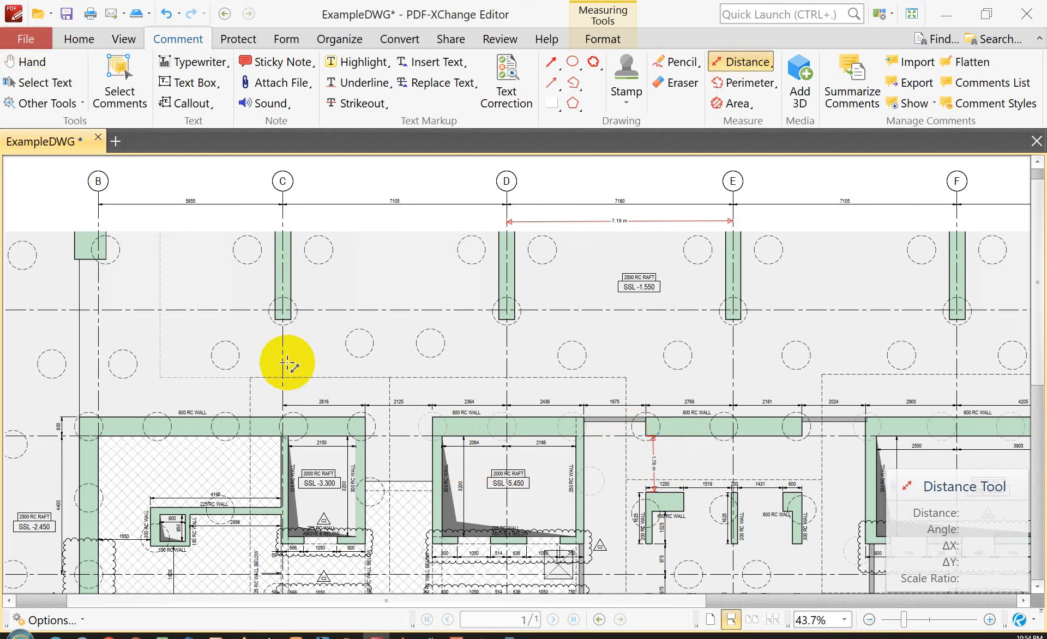
{"action": "left_click", "coordinate": [79, 402]}
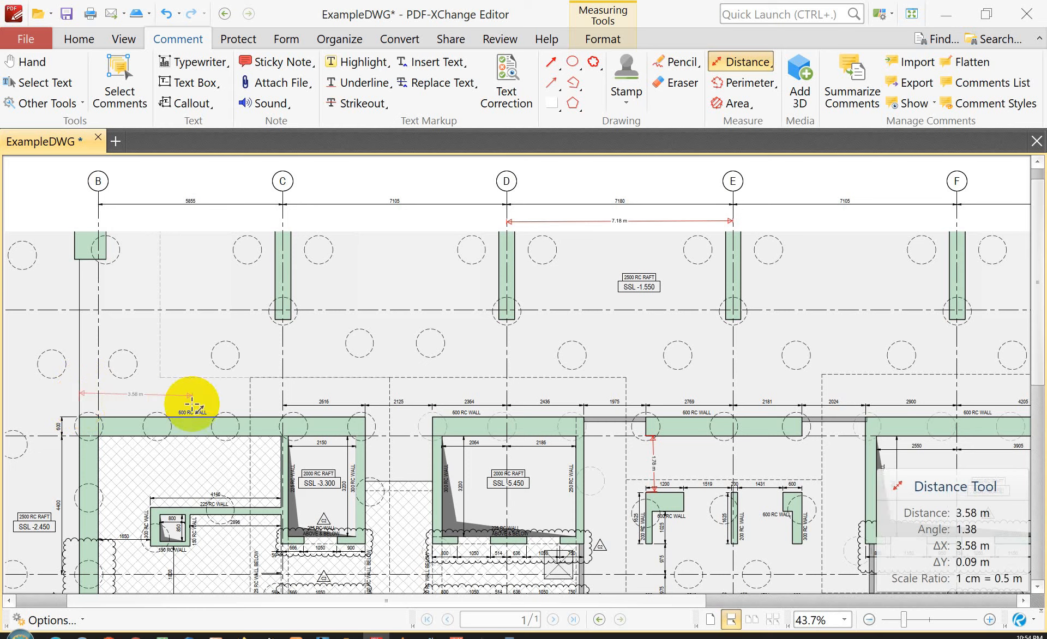
{"action": "left_click", "coordinate": [364, 402]}
{"action": "left_click", "coordinate": [336, 343]}
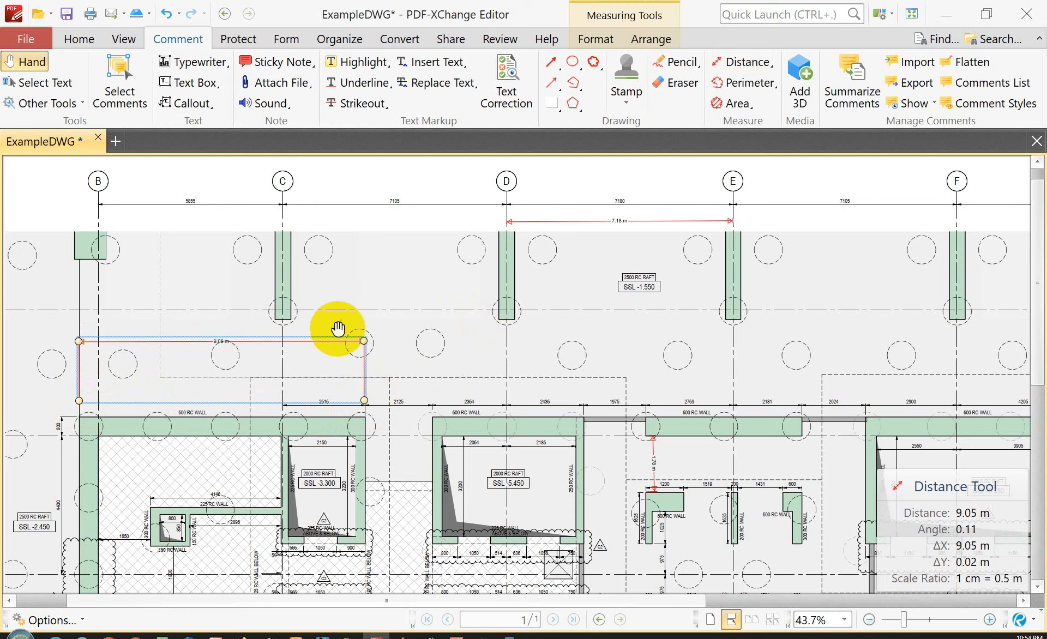
Measure the diameter of the dashed pile circle just right of grid line D, placing the dimension above the circle.
{"action": "scroll", "coordinate": [545, 429], "scroll_direction": "down", "scroll_amount": 1}
{"action": "scroll", "coordinate": [545, 427], "scroll_direction": "up", "scroll_amount": 1}
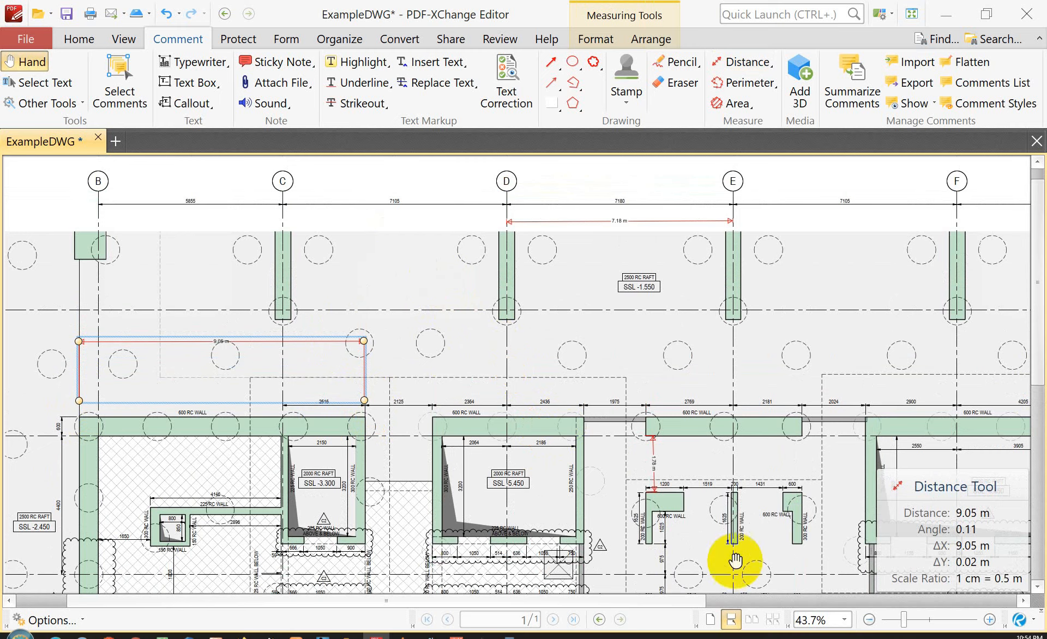
{"action": "left_click_drag", "start_coordinate": [902, 619], "coordinate": [929, 617]}
{"action": "left_click_drag", "start_coordinate": [603, 467], "coordinate": [397, 261]}
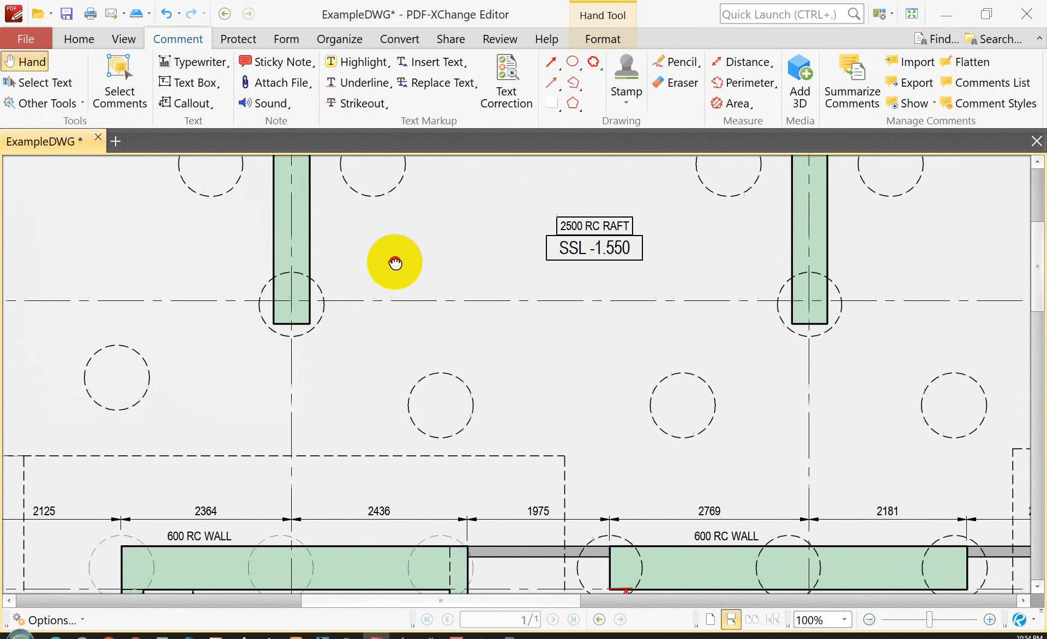
{"action": "left_click_drag", "start_coordinate": [930, 619], "coordinate": [937, 619]}
{"action": "mouse_move", "coordinate": [596, 460]}
{"action": "left_mouse_down"}
{"action": "mouse_move", "coordinate": [605, 306]}
{"action": "mouse_move", "coordinate": [685, 210]}
{"action": "left_mouse_up"}
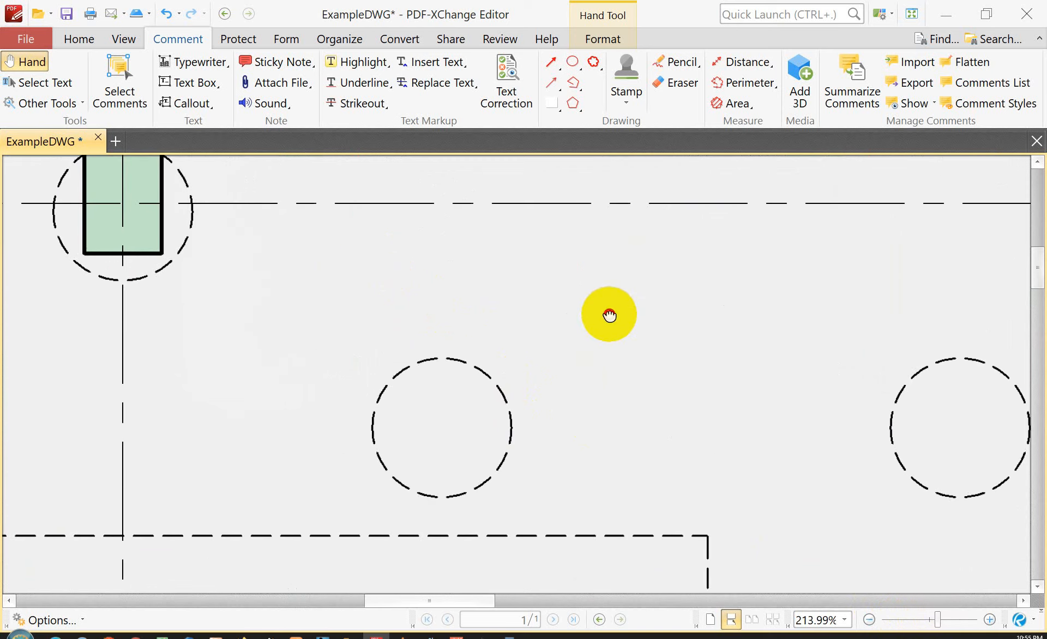
{"action": "left_click_drag", "start_coordinate": [608, 313], "coordinate": [608, 302]}
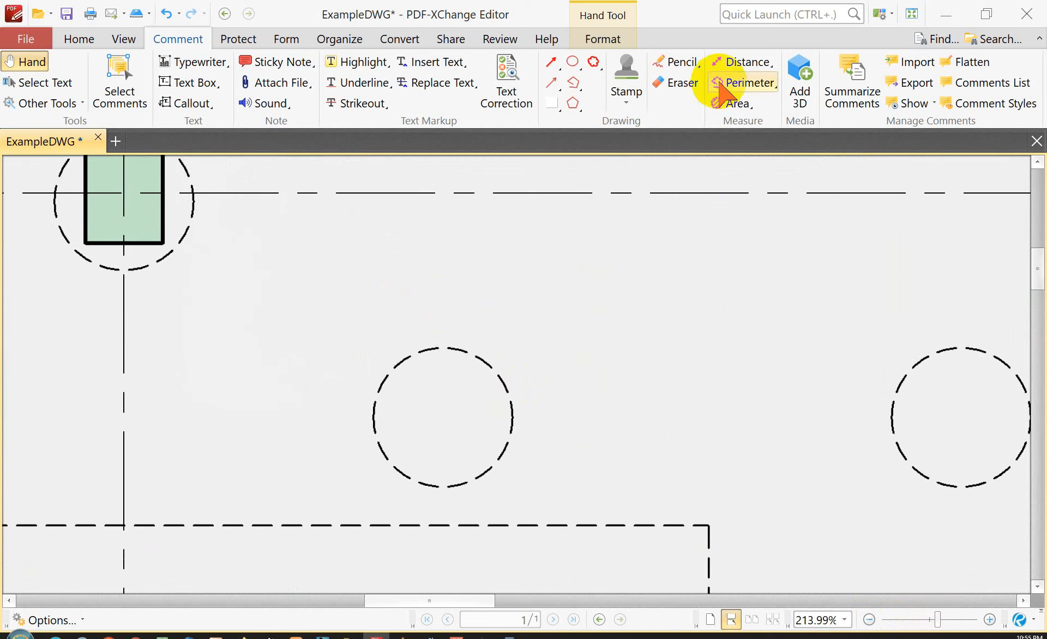
{"action": "left_click", "coordinate": [743, 63]}
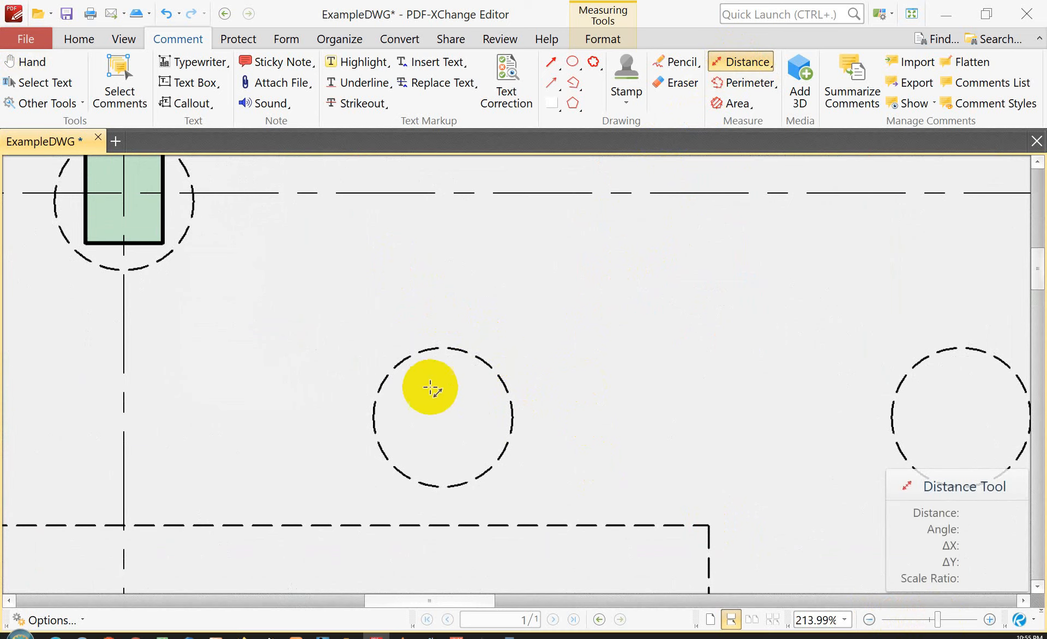
{"action": "left_click", "coordinate": [374, 419]}
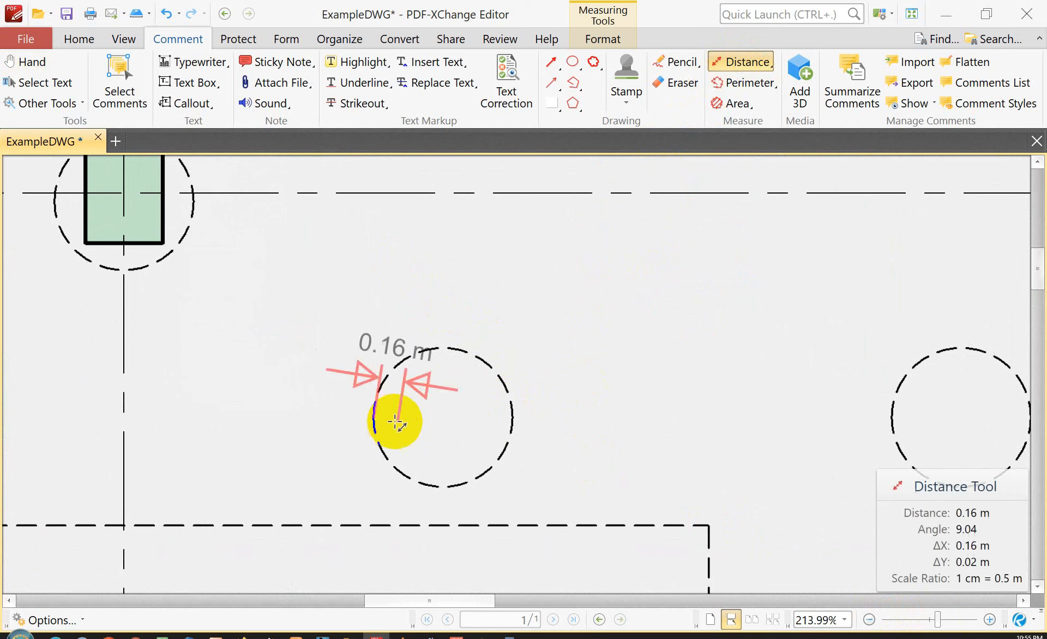
{"action": "left_click", "coordinate": [513, 414]}
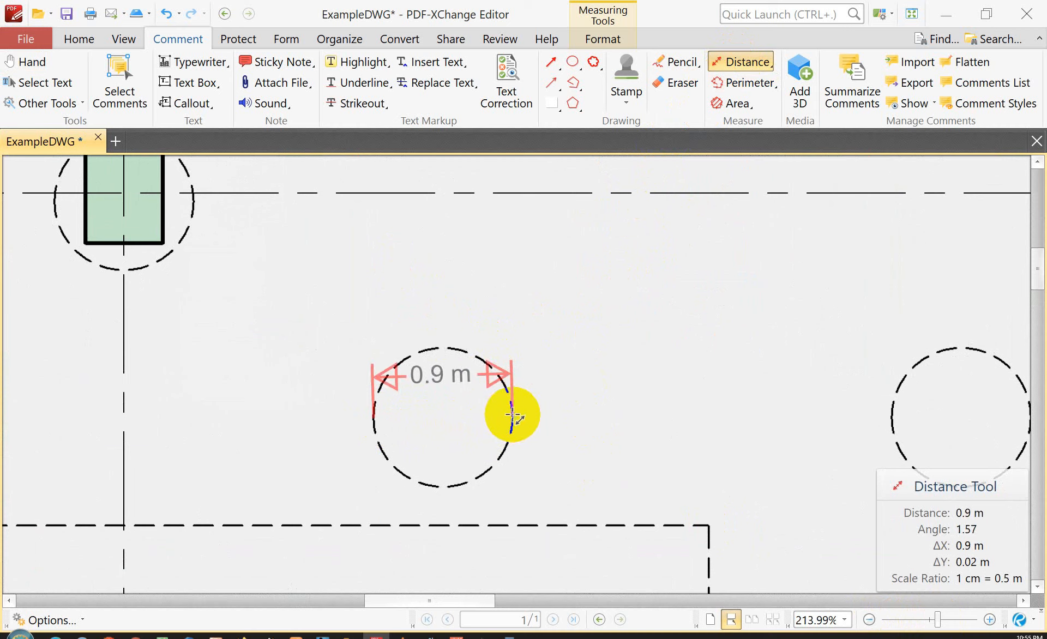
{"action": "left_click", "coordinate": [511, 318]}
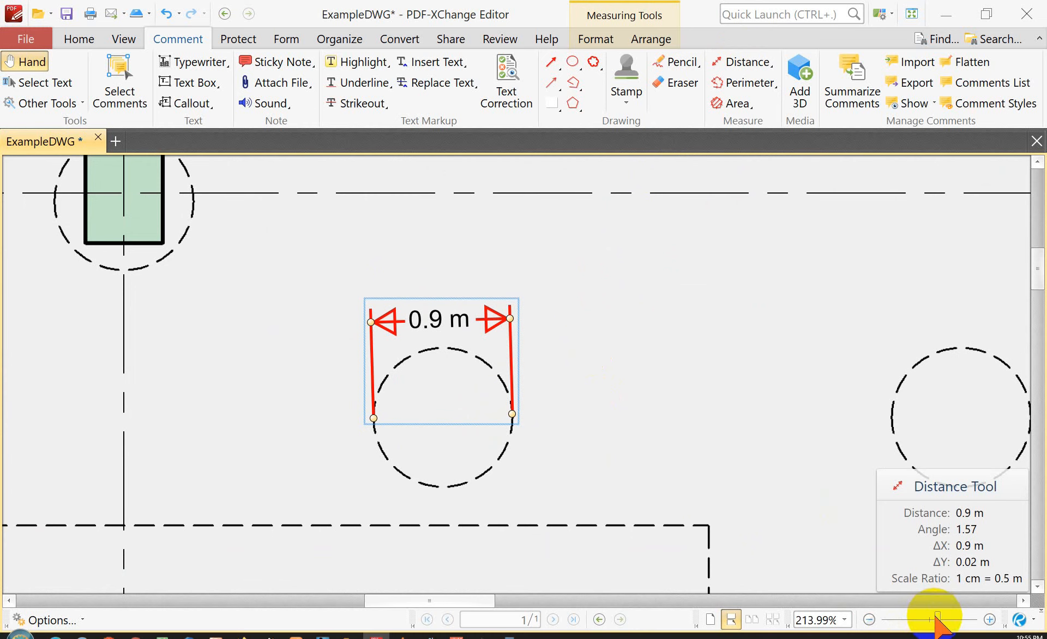
Measure from the centre of the pile circle left of grid line D to the pile centre at the wall end on D.
{"action": "left_click_drag", "start_coordinate": [934, 616], "coordinate": [918, 621]}
{"action": "scroll", "coordinate": [498, 234], "scroll_direction": "up", "scroll_amount": 3}
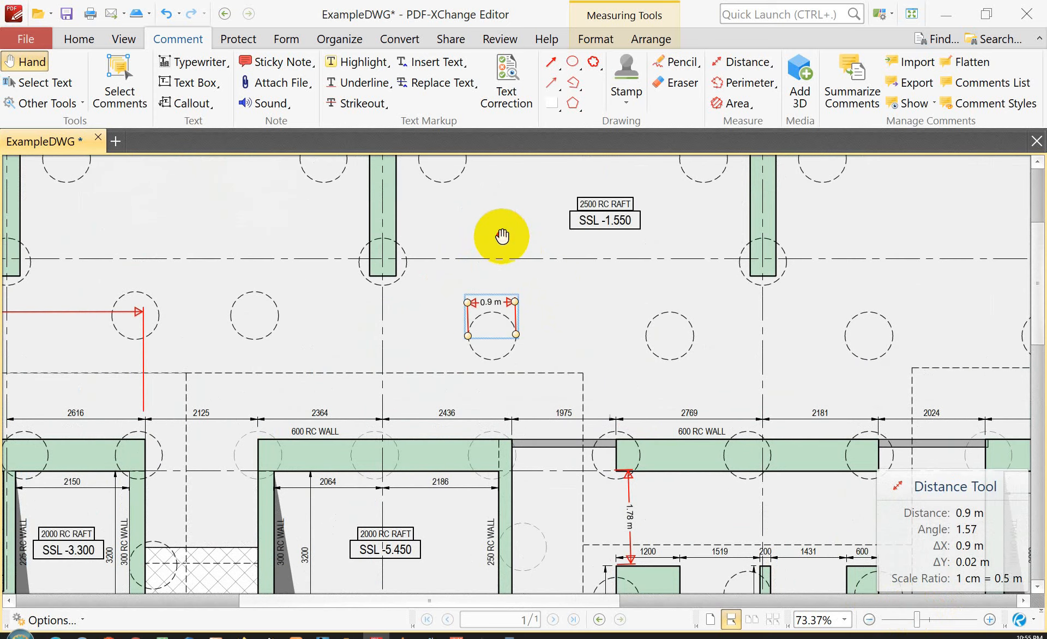
{"action": "left_click", "coordinate": [502, 236]}
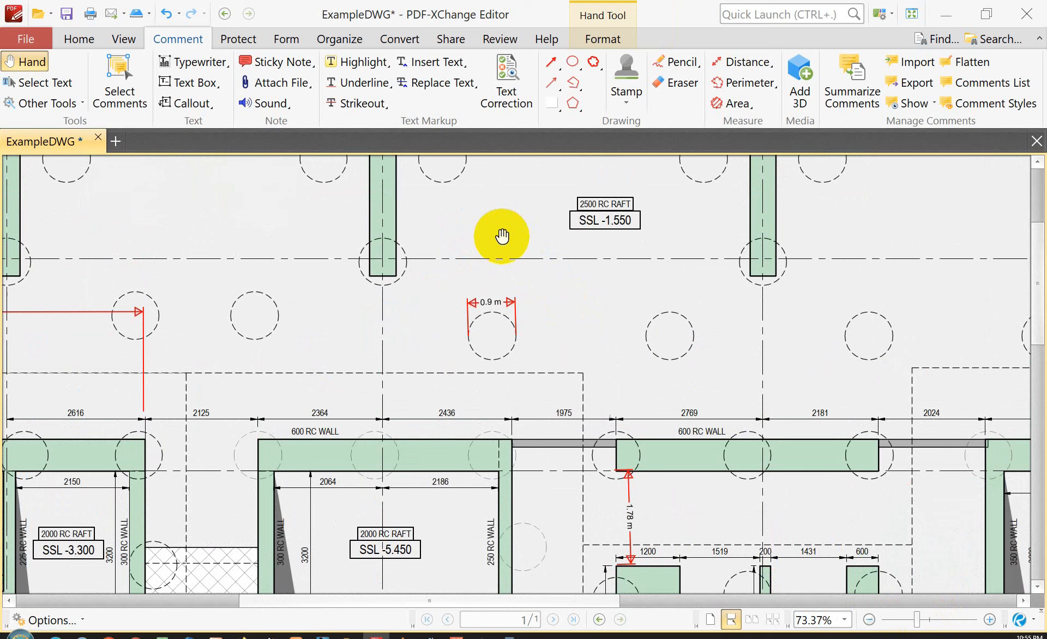
{"action": "mouse_move", "coordinate": [344, 325]}
{"action": "left_mouse_down"}
{"action": "mouse_move", "coordinate": [381, 346]}
{"action": "mouse_move", "coordinate": [528, 313]}
{"action": "mouse_move", "coordinate": [486, 240]}
{"action": "mouse_move", "coordinate": [519, 322]}
{"action": "mouse_move", "coordinate": [448, 383]}
{"action": "left_mouse_up"}
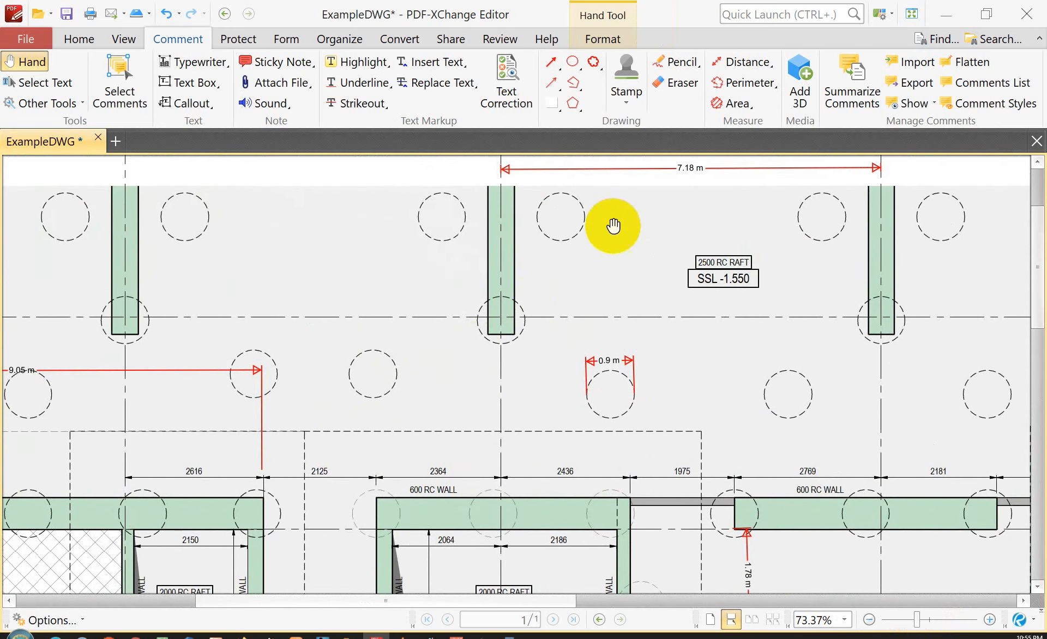
{"action": "left_click", "coordinate": [736, 62]}
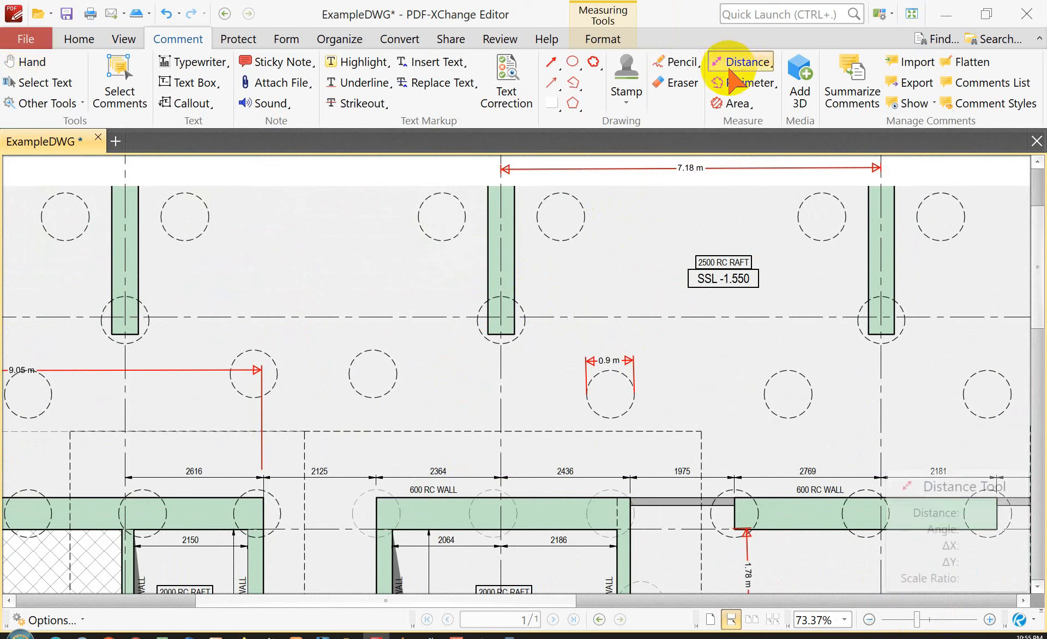
{"action": "left_click", "coordinate": [370, 363]}
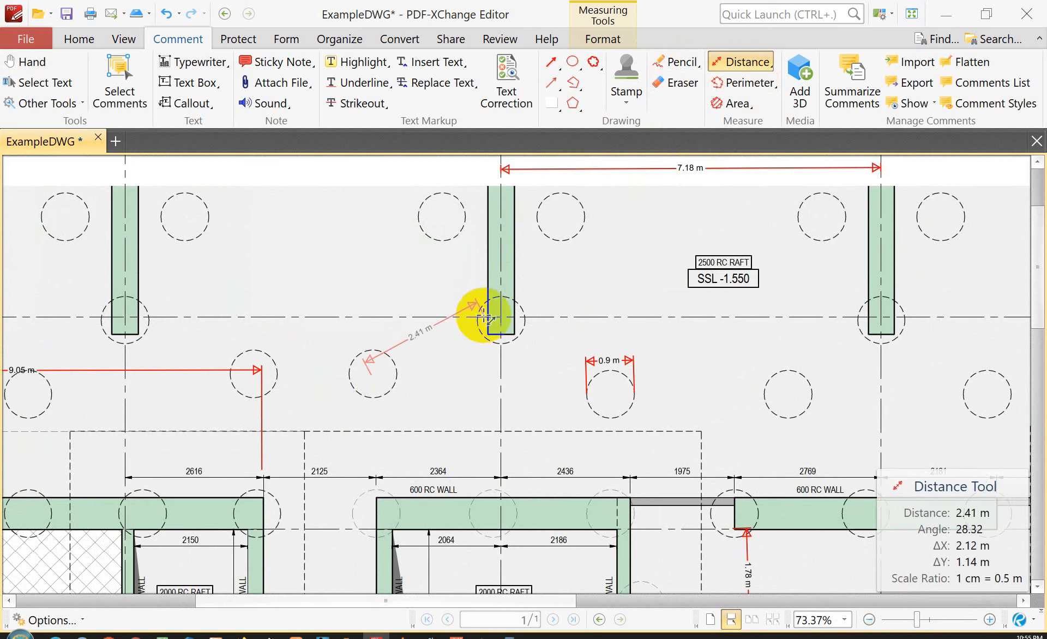
{"action": "left_click", "coordinate": [500, 318]}
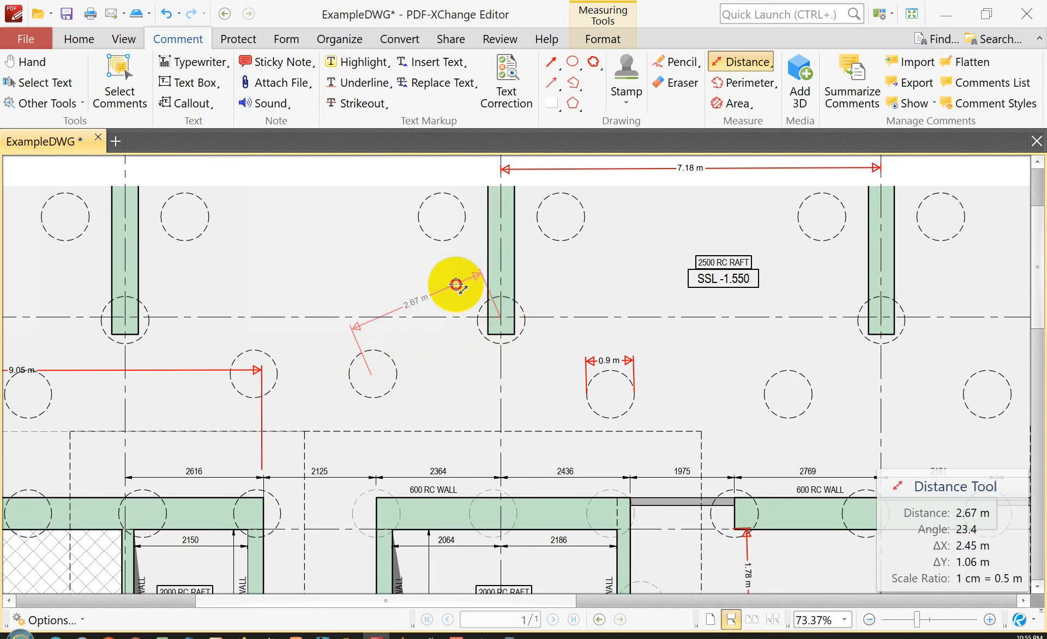
{"action": "left_click", "coordinate": [458, 284]}
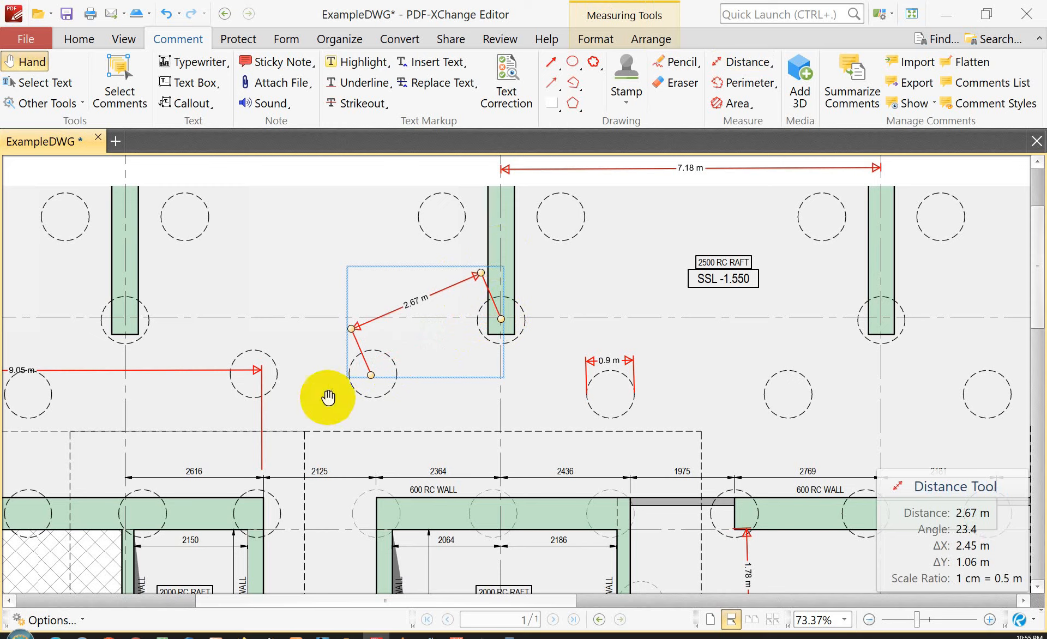
Measure the centre-to-centre distance between the two neighbouring pile circles between grid lines C and D, placing the dimension above them.
{"action": "left_click", "coordinate": [744, 64]}
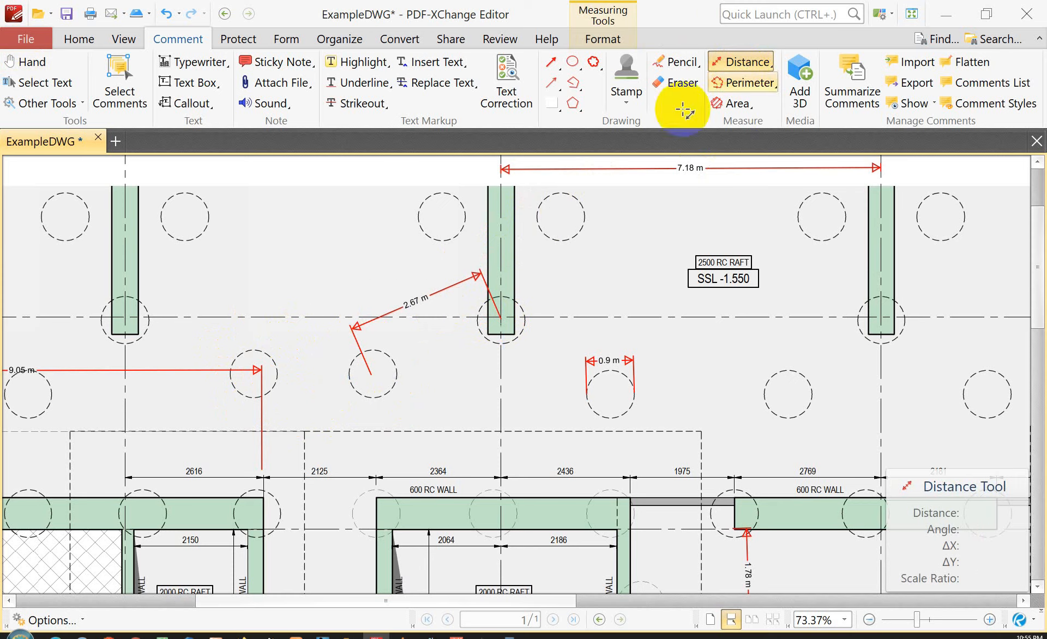
{"action": "left_click", "coordinate": [253, 375]}
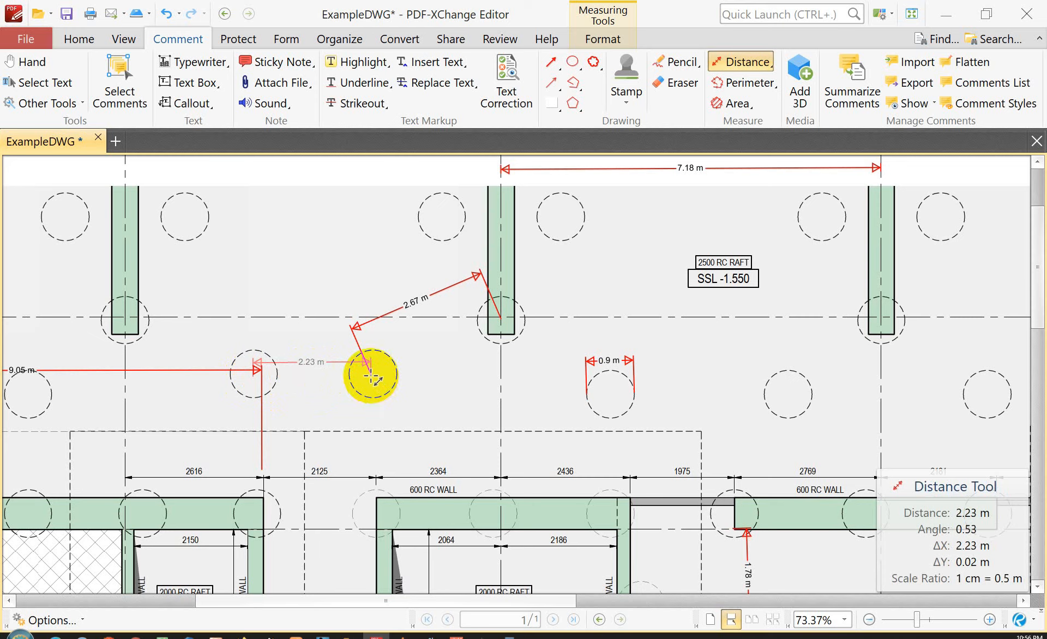
{"action": "left_click", "coordinate": [371, 375]}
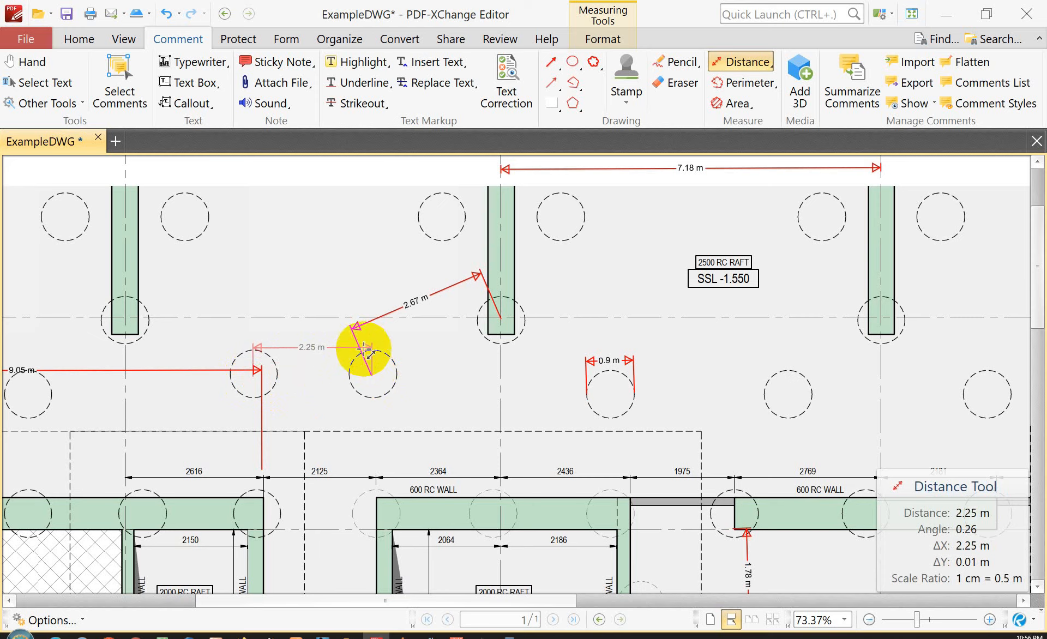
{"action": "left_click", "coordinate": [370, 304]}
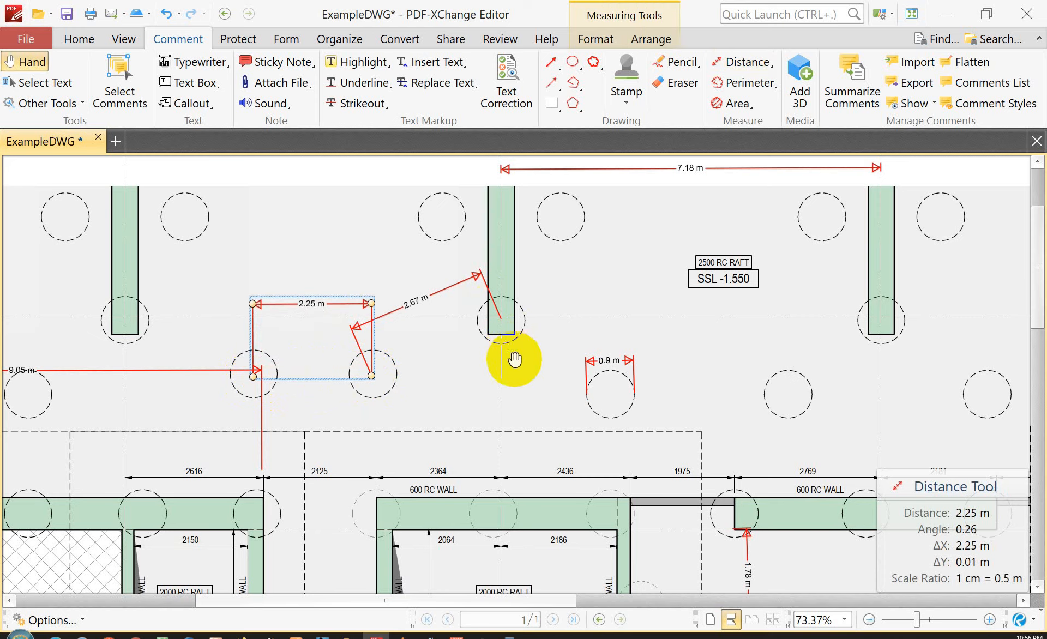
Near the plan's lower edge, measure diagonally from the pile centre on grid line D to the pile right of the wall below, offsetting the dimension.
{"action": "scroll", "coordinate": [515, 360], "scroll_direction": "down", "scroll_amount": 2}
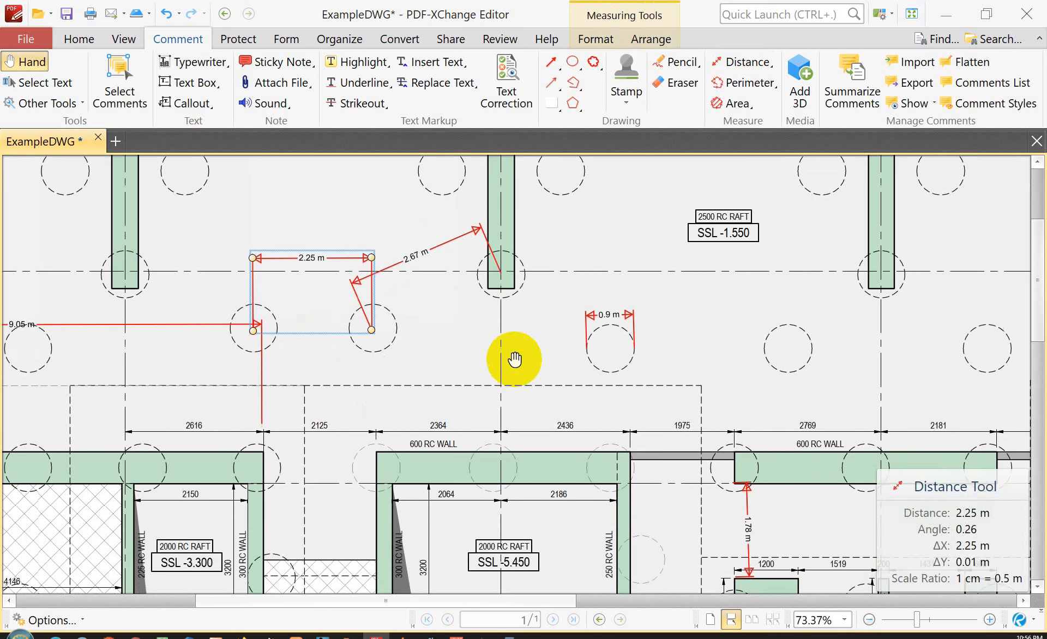
{"action": "scroll", "coordinate": [515, 360], "scroll_direction": "down", "scroll_amount": 1}
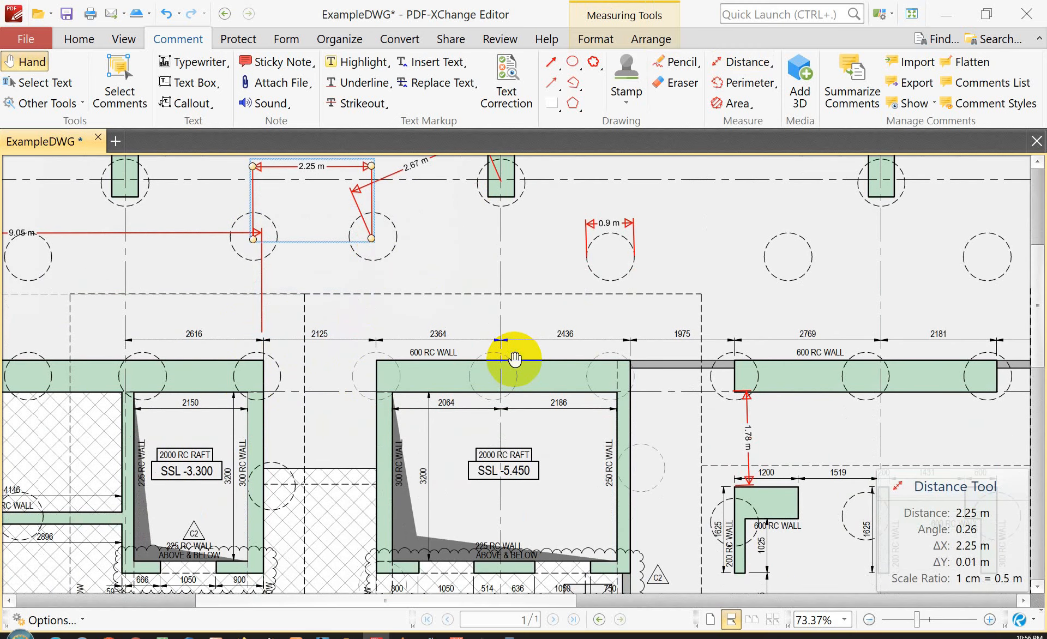
{"action": "scroll", "coordinate": [514, 360], "scroll_direction": "down", "scroll_amount": 6}
{"action": "scroll", "coordinate": [514, 360], "scroll_direction": "down", "scroll_amount": 4}
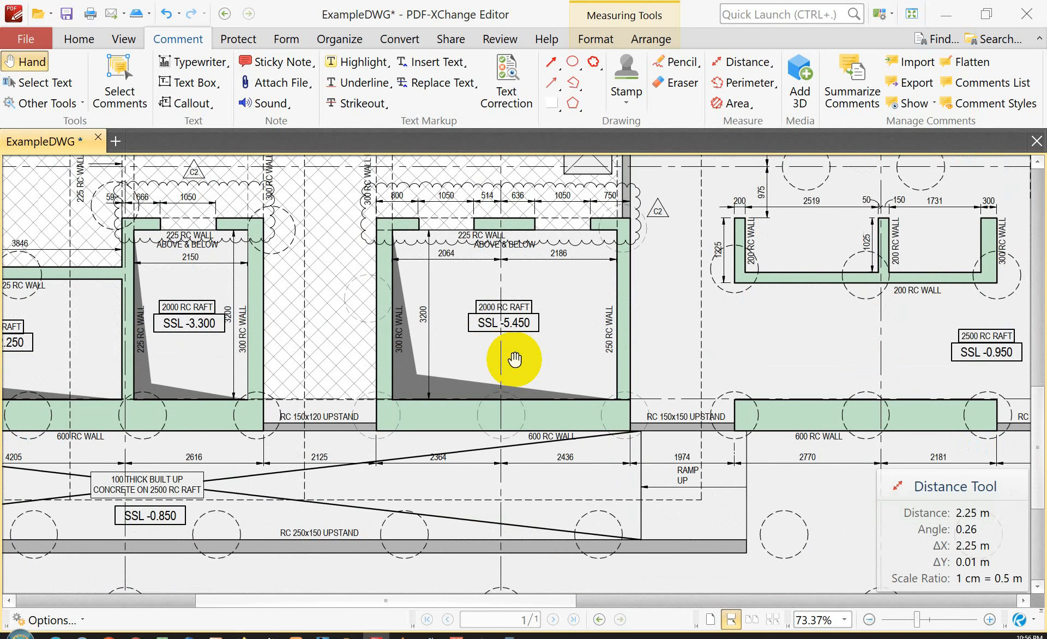
{"action": "scroll", "coordinate": [515, 360], "scroll_direction": "down", "scroll_amount": 3}
{"action": "scroll", "coordinate": [514, 360], "scroll_direction": "down", "scroll_amount": 2}
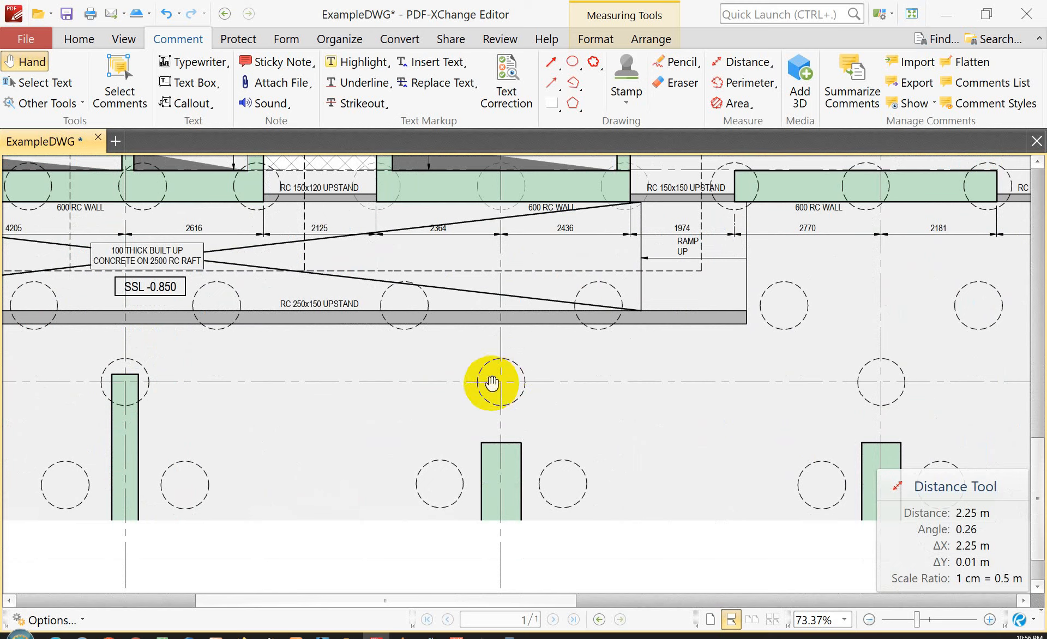
{"action": "left_click", "coordinate": [743, 63]}
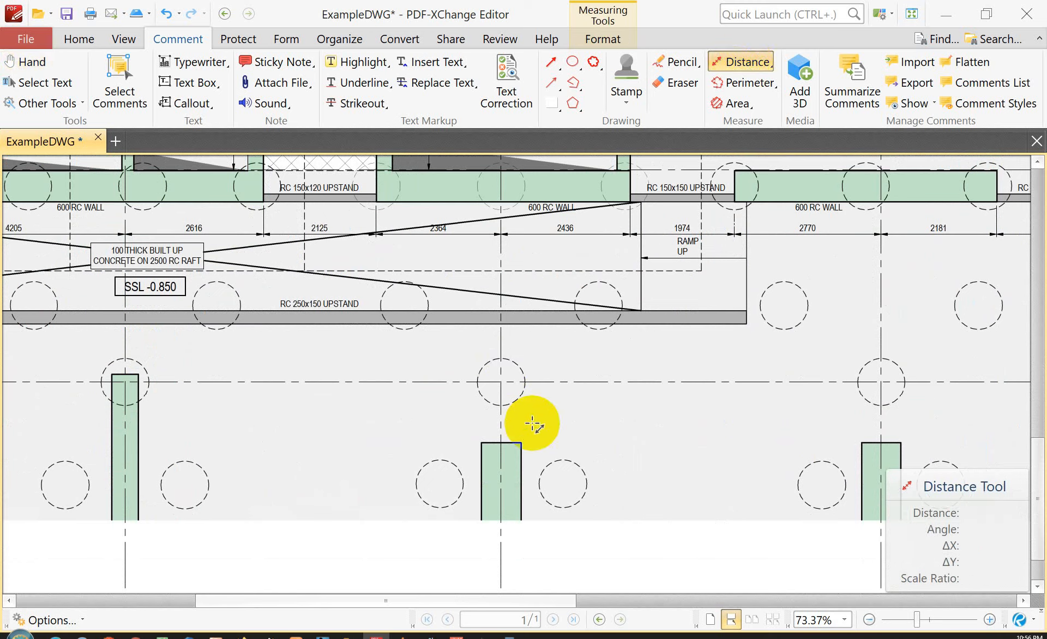
{"action": "left_click", "coordinate": [500, 382]}
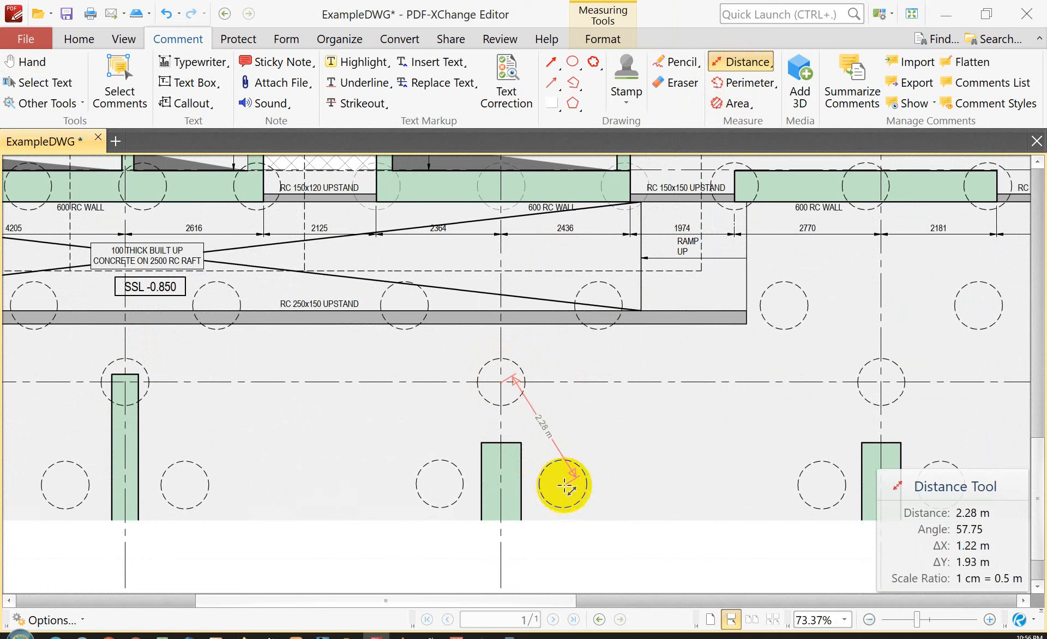
{"action": "left_click", "coordinate": [564, 485]}
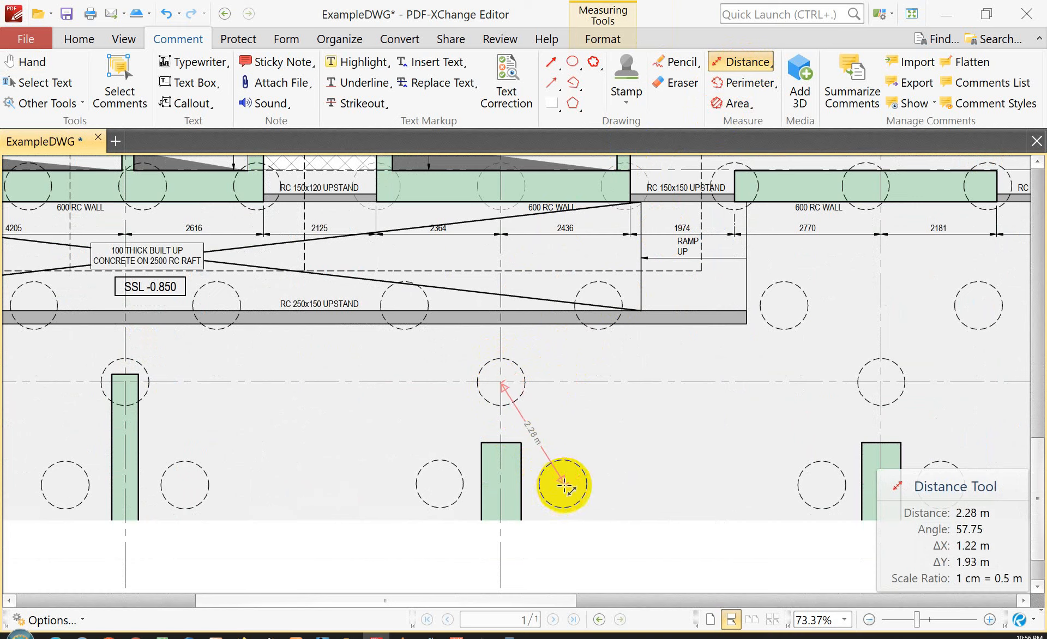
{"action": "left_click", "coordinate": [598, 428]}
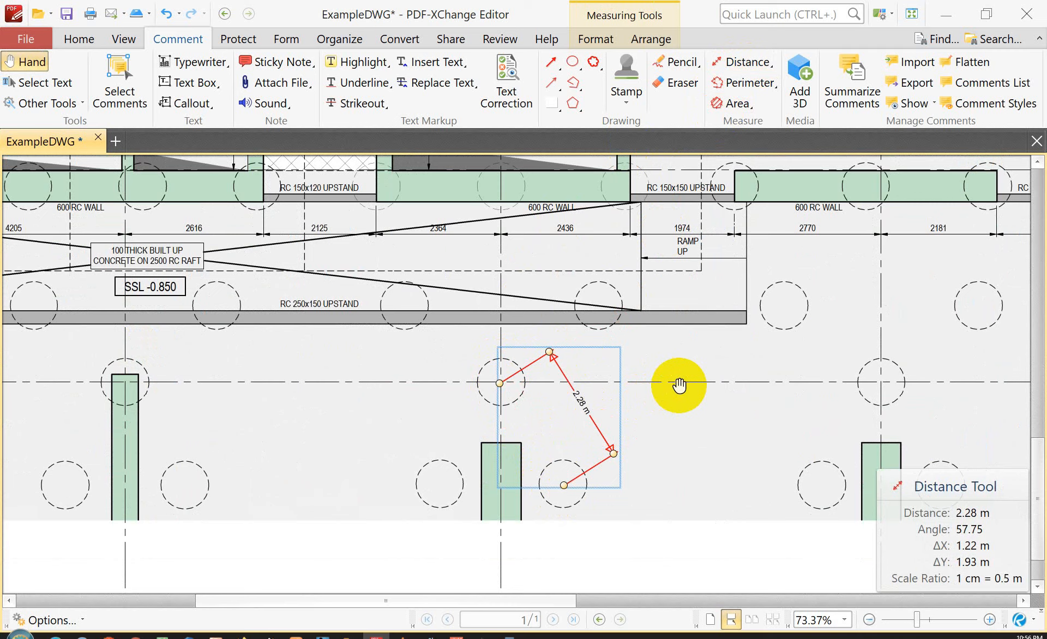
Measure from the pile centre at the leftmost block's upper-left corner to the one at its lower-left corner, offsetting the dimension outside the wall.
{"action": "scroll", "coordinate": [679, 382], "scroll_direction": "up", "scroll_amount": 3}
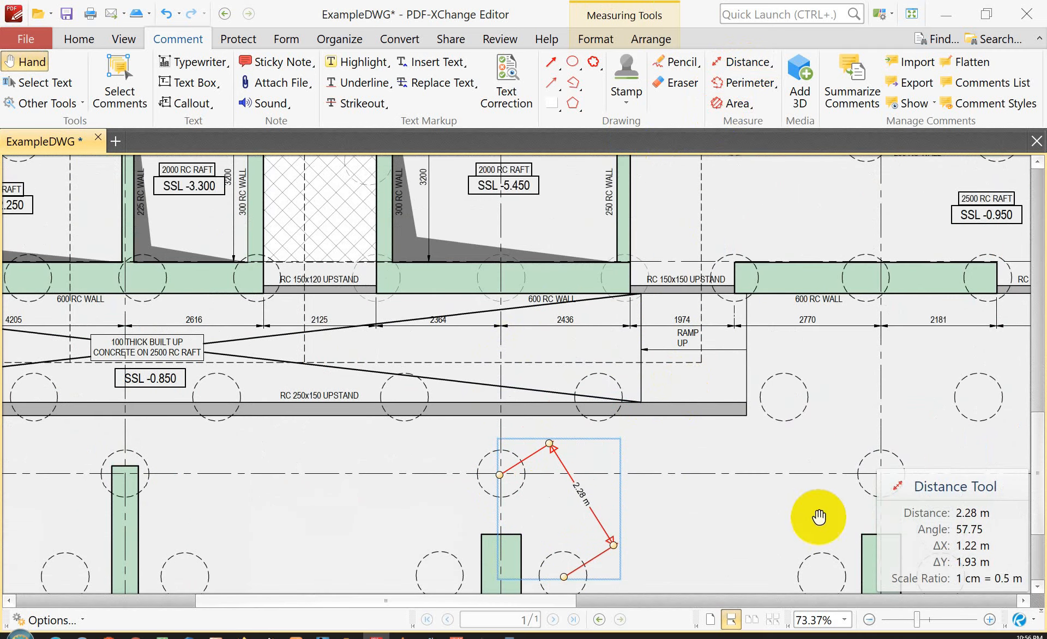
{"action": "left_click_drag", "start_coordinate": [917, 620], "coordinate": [903, 620]}
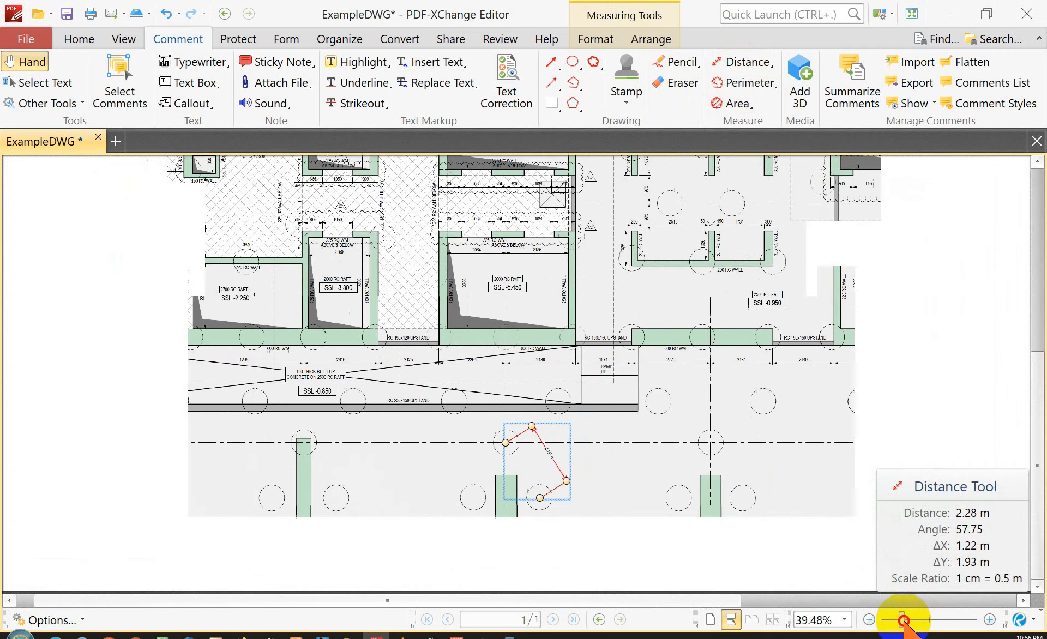
{"action": "scroll", "coordinate": [646, 417], "scroll_direction": "up", "scroll_amount": 3}
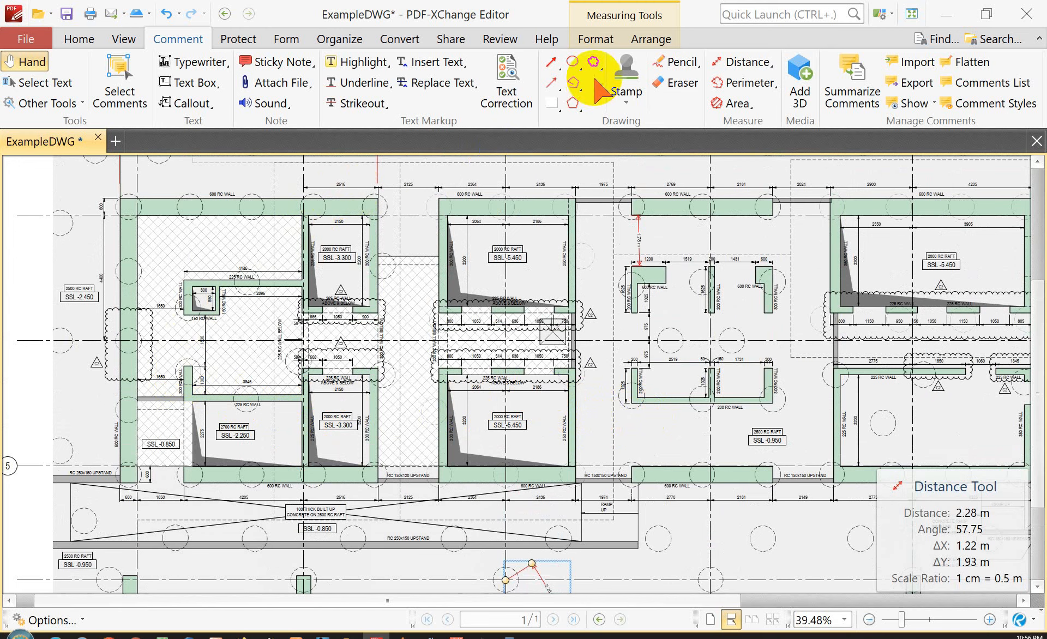
{"action": "left_click", "coordinate": [742, 62]}
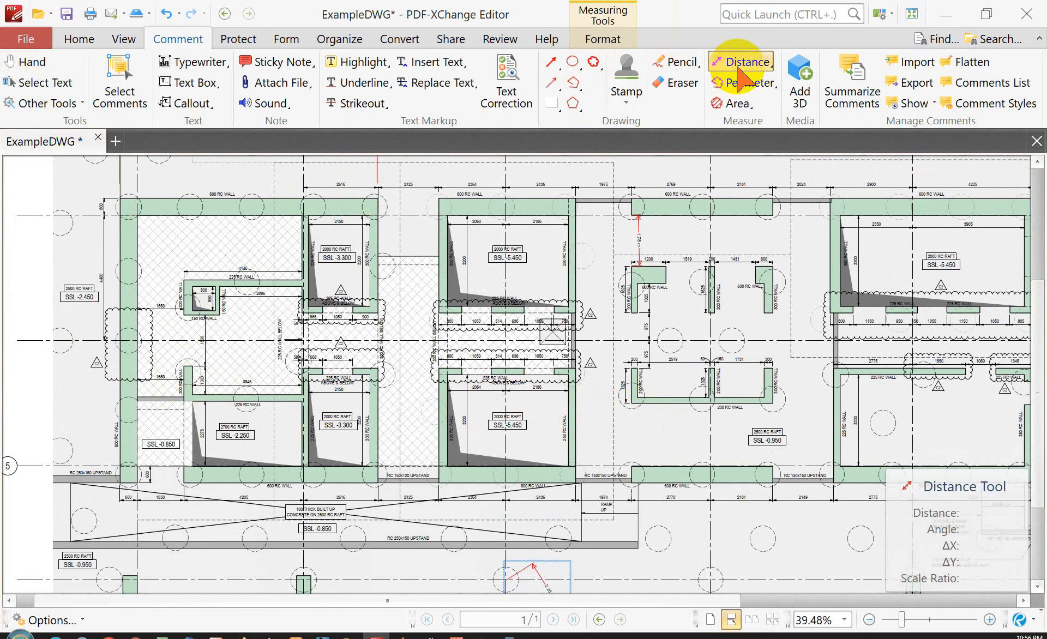
{"action": "left_click", "coordinate": [128, 207]}
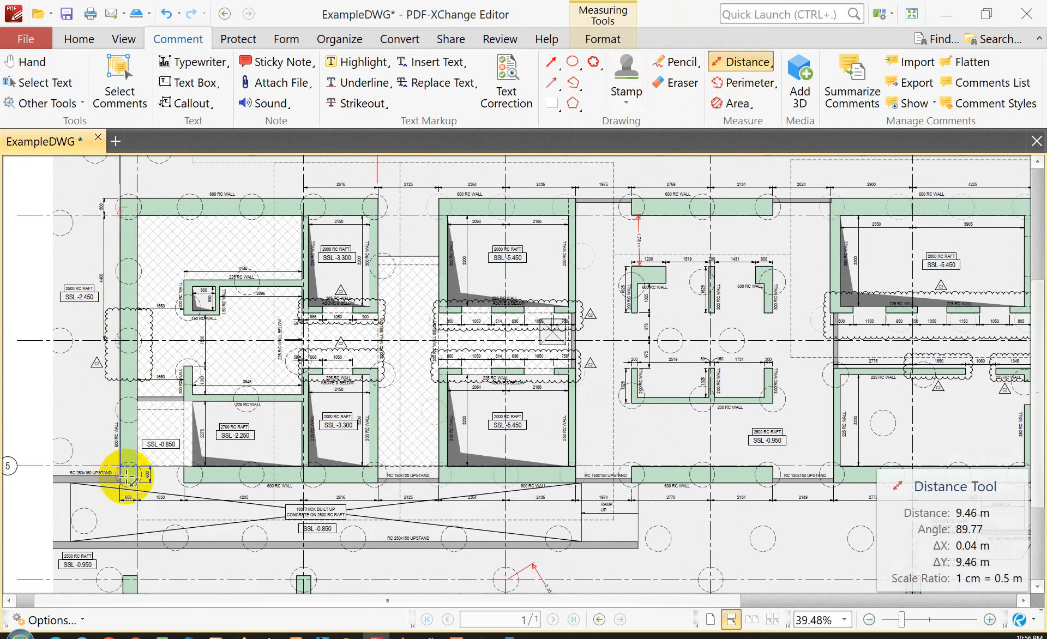
{"action": "scroll", "coordinate": [124, 478], "scroll_direction": "up", "scroll_amount": 2}
{"action": "scroll", "coordinate": [123, 477], "scroll_direction": "down", "scroll_amount": 2}
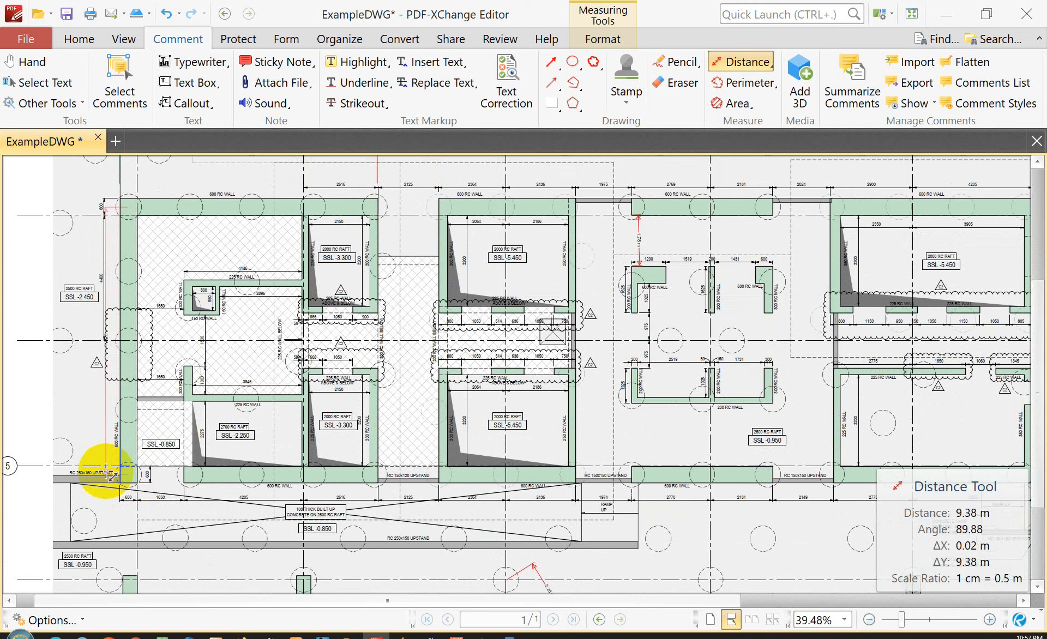
{"action": "left_click", "coordinate": [106, 472]}
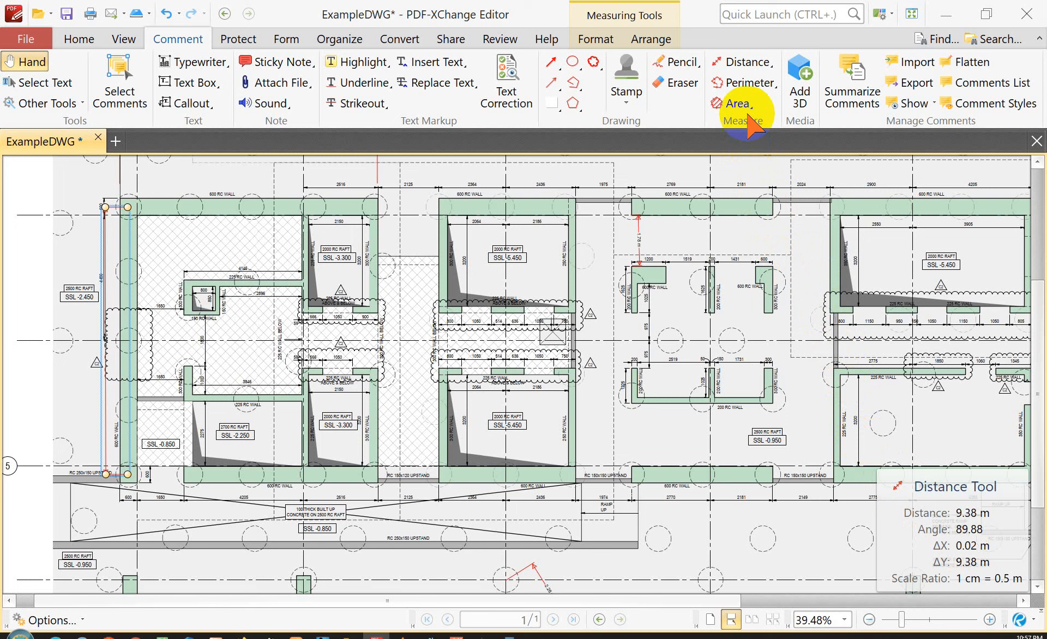
Measure the outer perimeter of the leftmost walled block, tracing its corners from the lower-right one around and completing the outline there.
{"action": "left_click", "coordinate": [738, 85]}
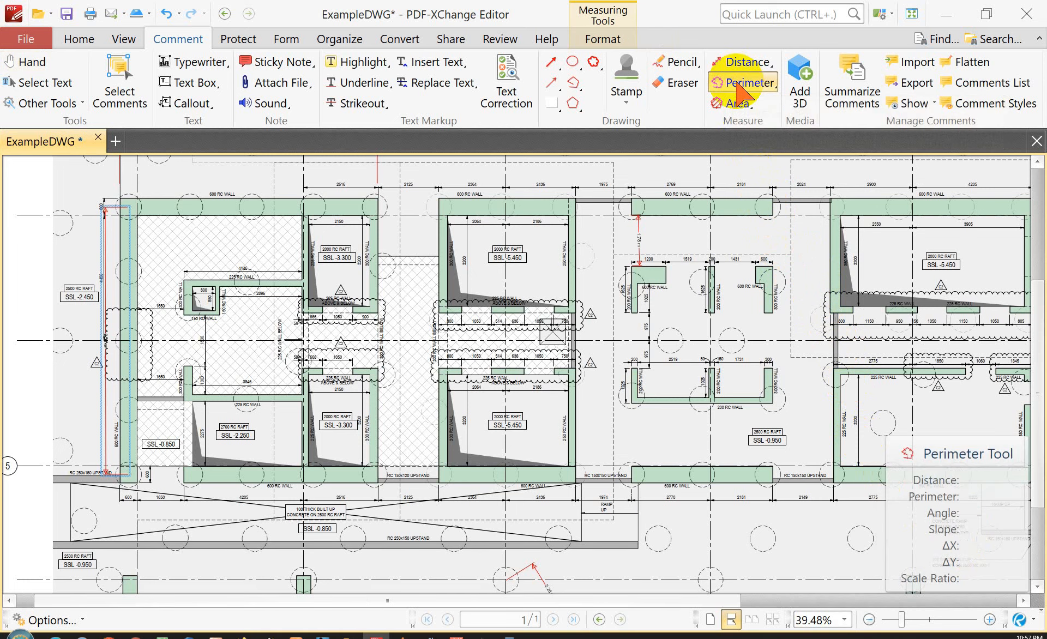
{"action": "left_click", "coordinate": [606, 37]}
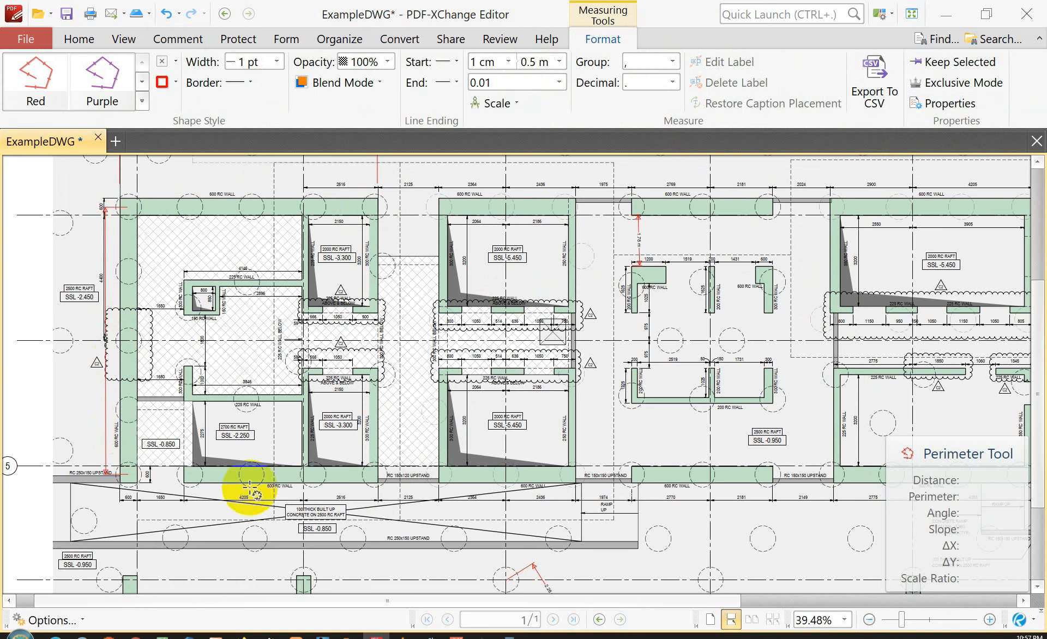
{"action": "left_click", "coordinate": [378, 483]}
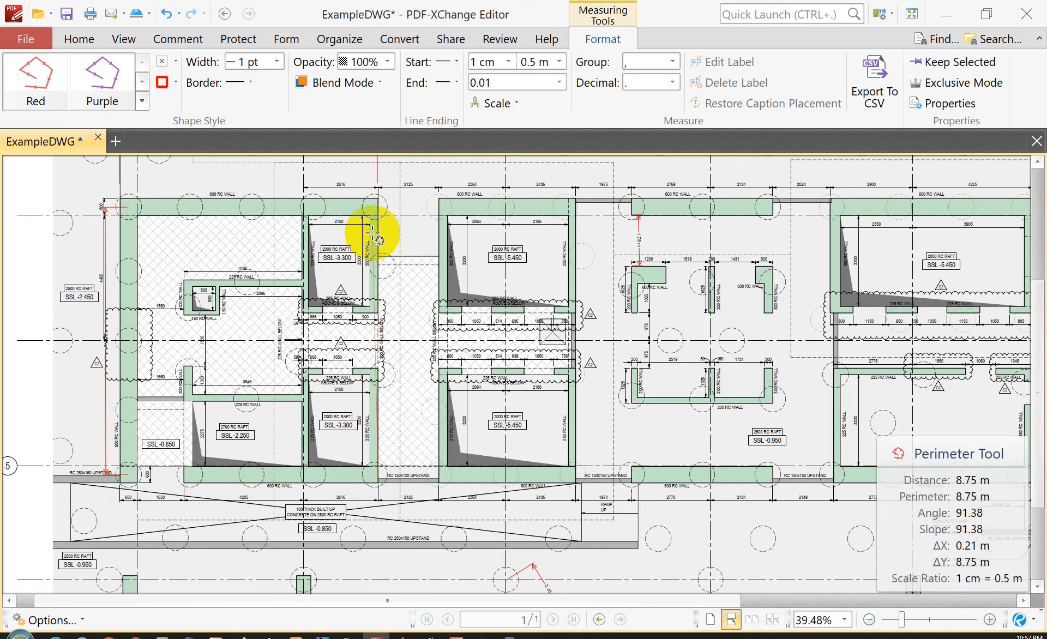
{"action": "left_click", "coordinate": [377, 201]}
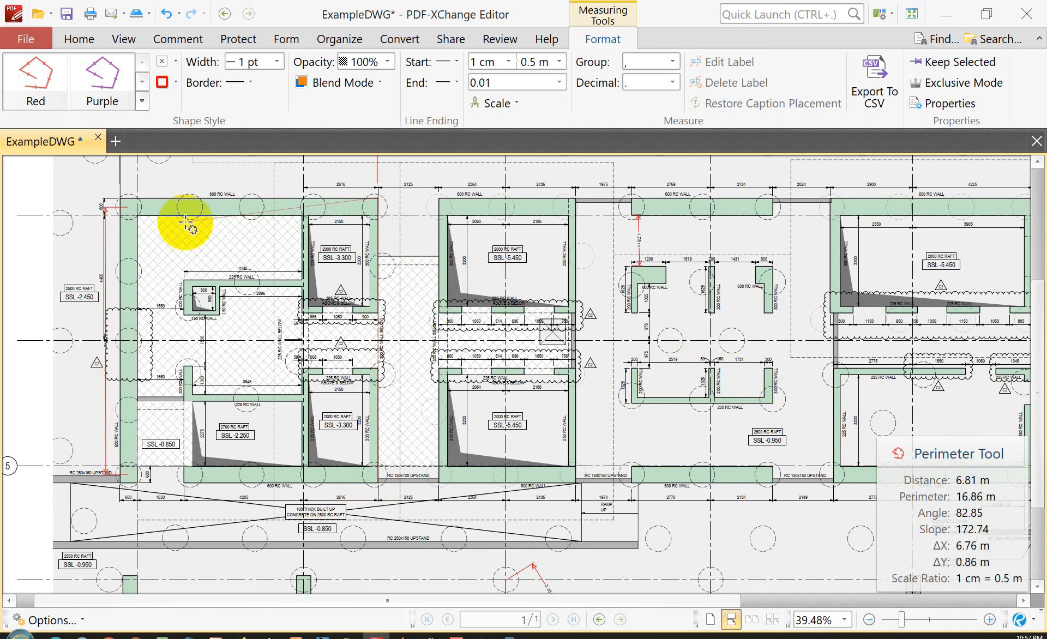
{"action": "left_click", "coordinate": [121, 199]}
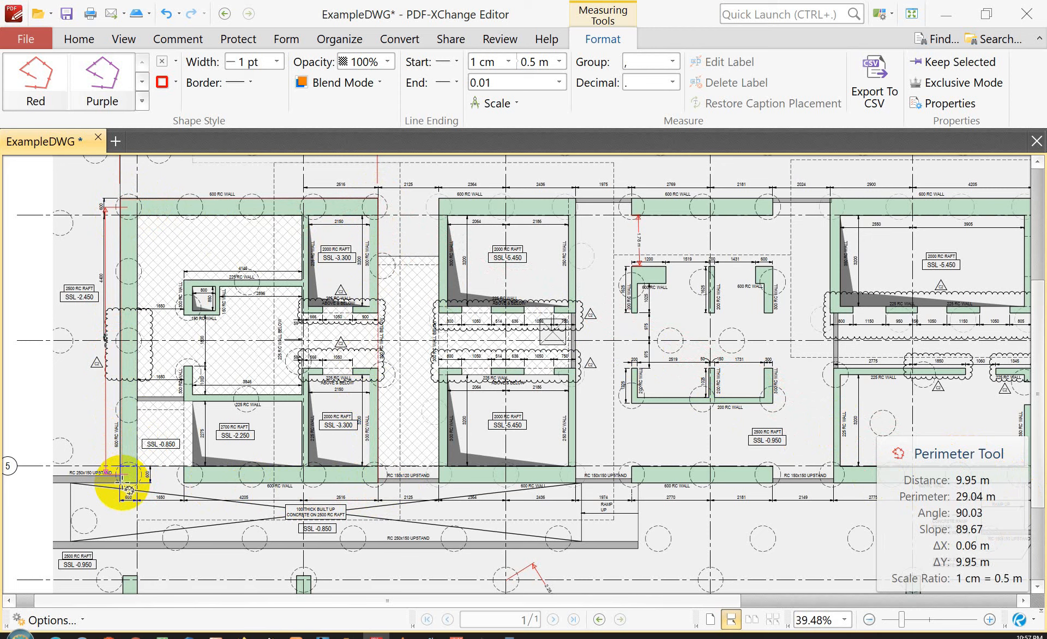
{"action": "left_click", "coordinate": [121, 473]}
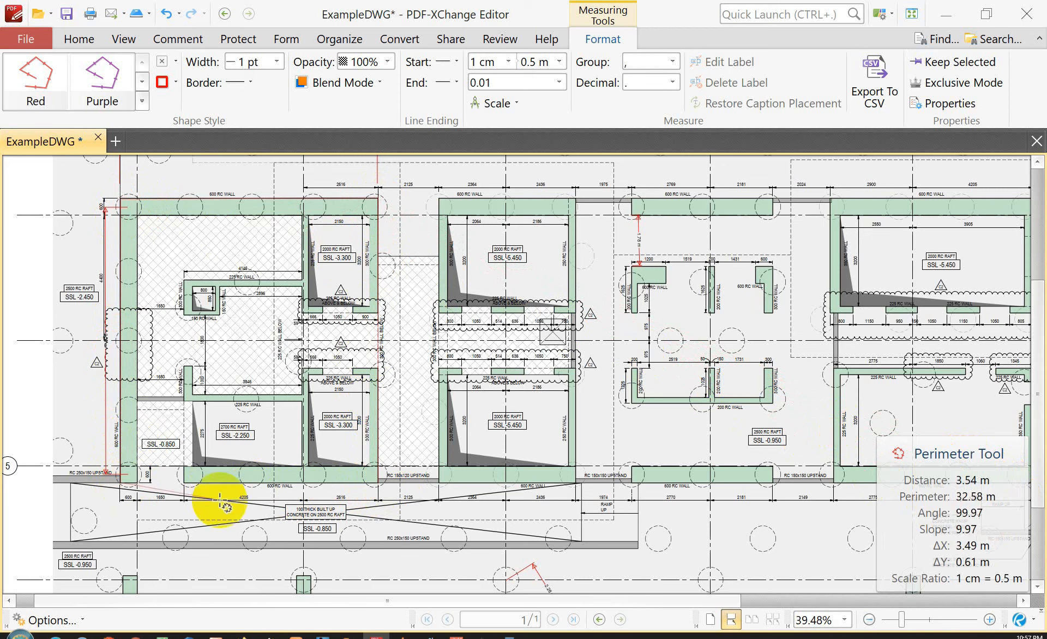
{"action": "left_click", "coordinate": [377, 482]}
{"action": "right_click", "coordinate": [393, 477]}
{"action": "left_click", "coordinate": [448, 509]}
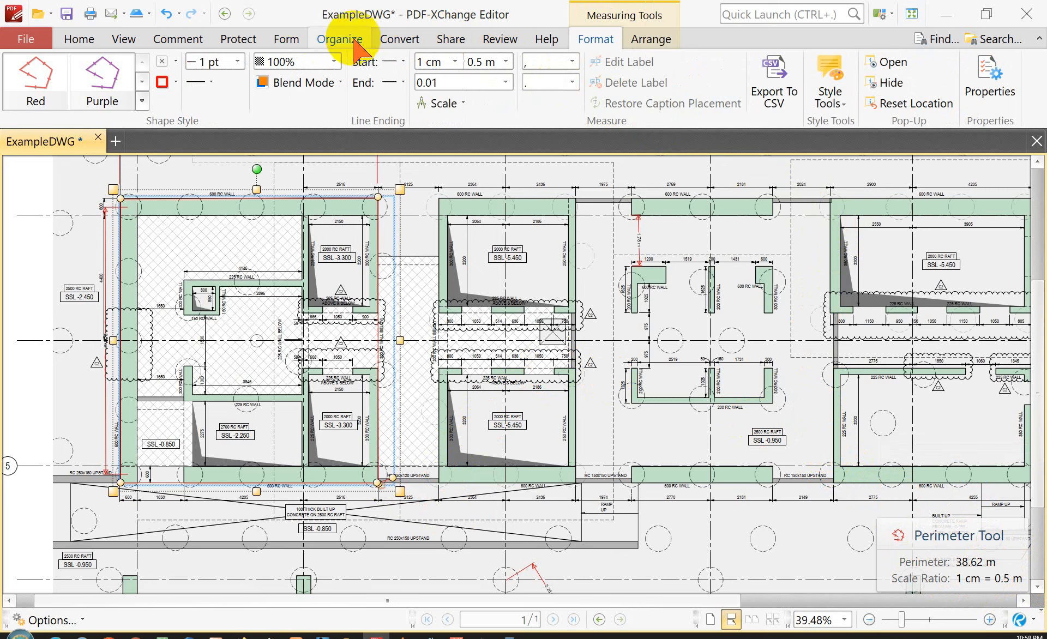
Measure the area inside the upper SSL -5.450 room next to the leftmost block, tracing its four inner corners and completing the shape.
{"action": "left_click", "coordinate": [197, 38]}
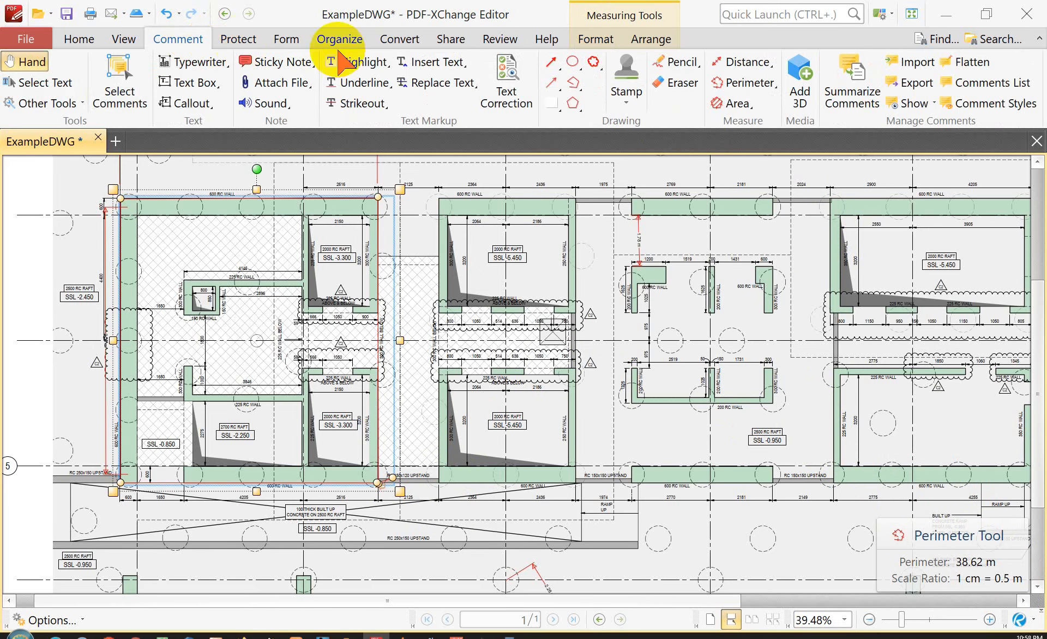
{"action": "left_click", "coordinate": [736, 103]}
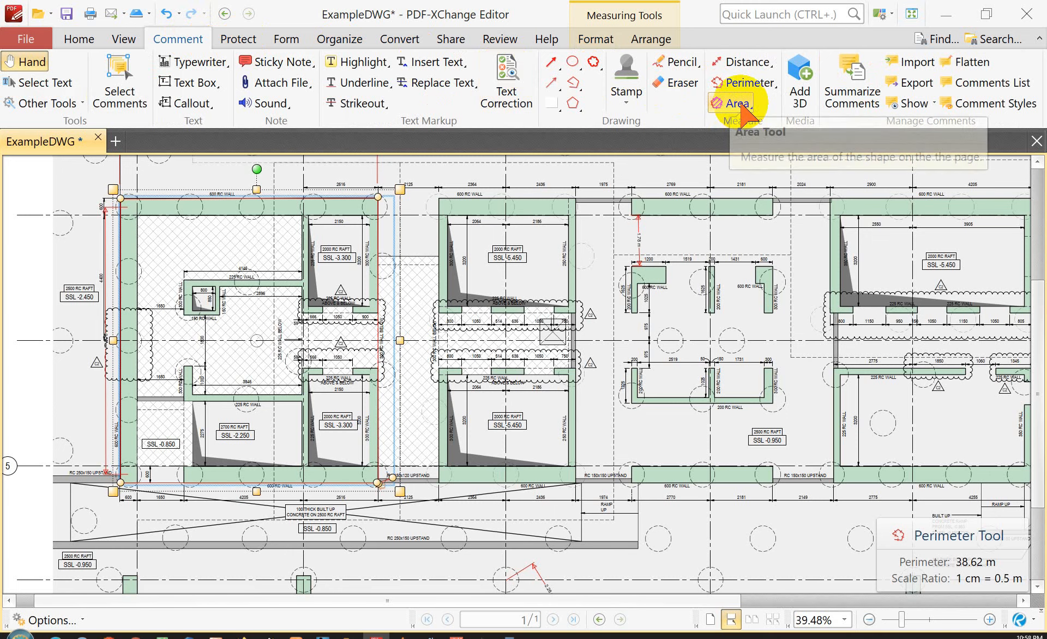
{"action": "left_click", "coordinate": [742, 104]}
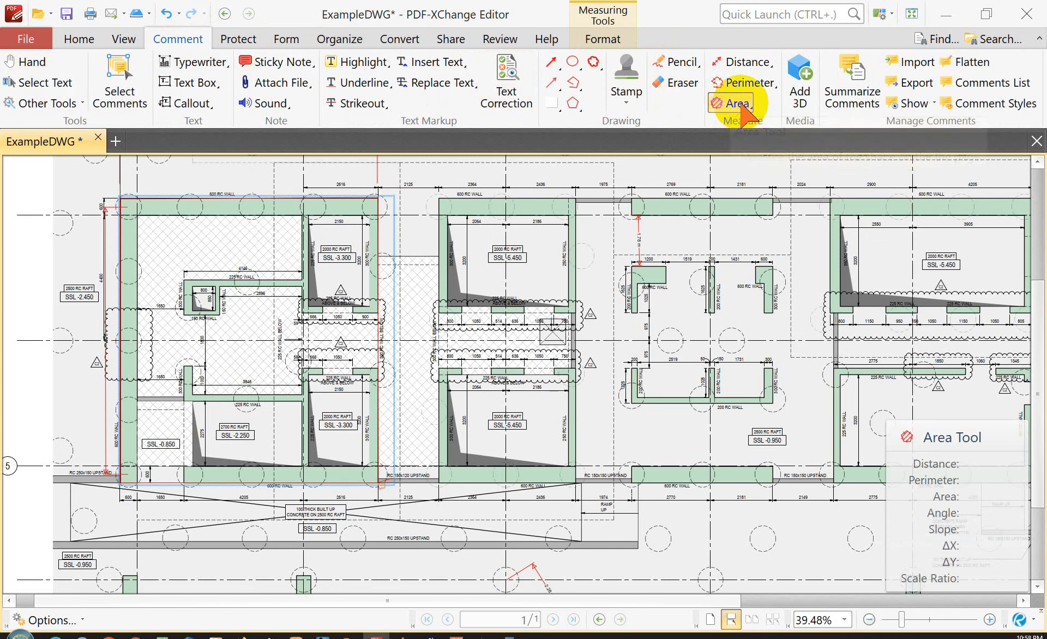
{"action": "left_click", "coordinate": [608, 40]}
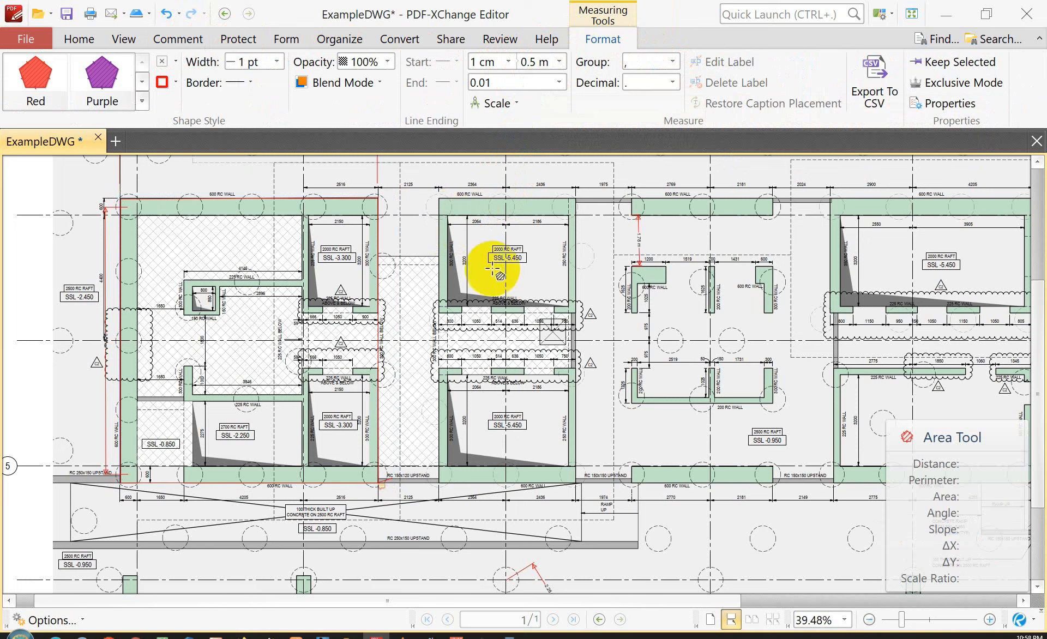
{"action": "left_click", "coordinate": [446, 213]}
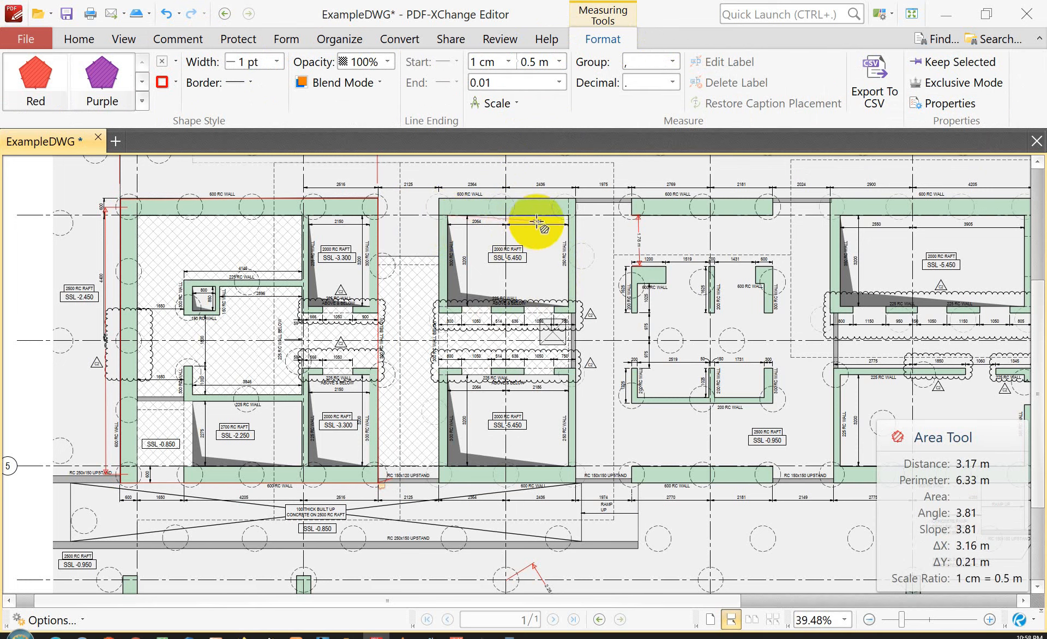
{"action": "left_click", "coordinate": [569, 216]}
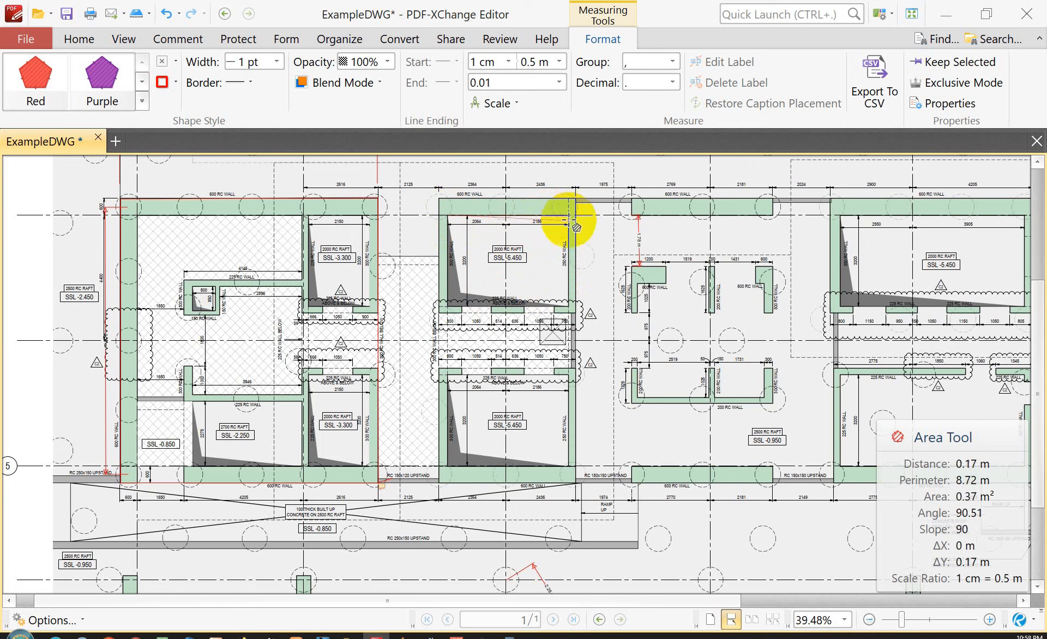
{"action": "left_click", "coordinate": [569, 308]}
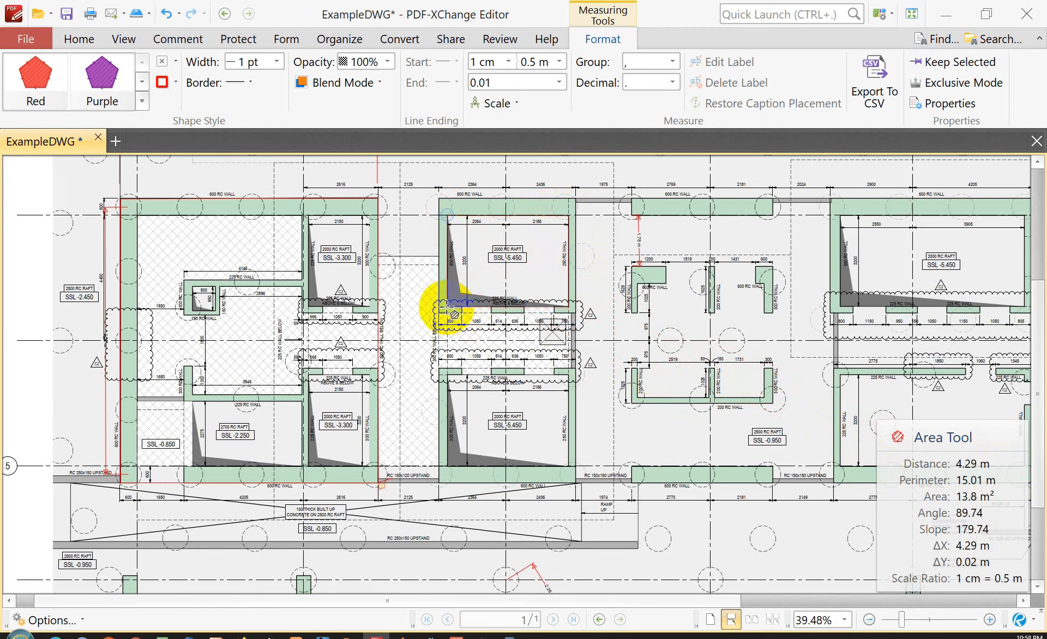
{"action": "left_click", "coordinate": [447, 303]}
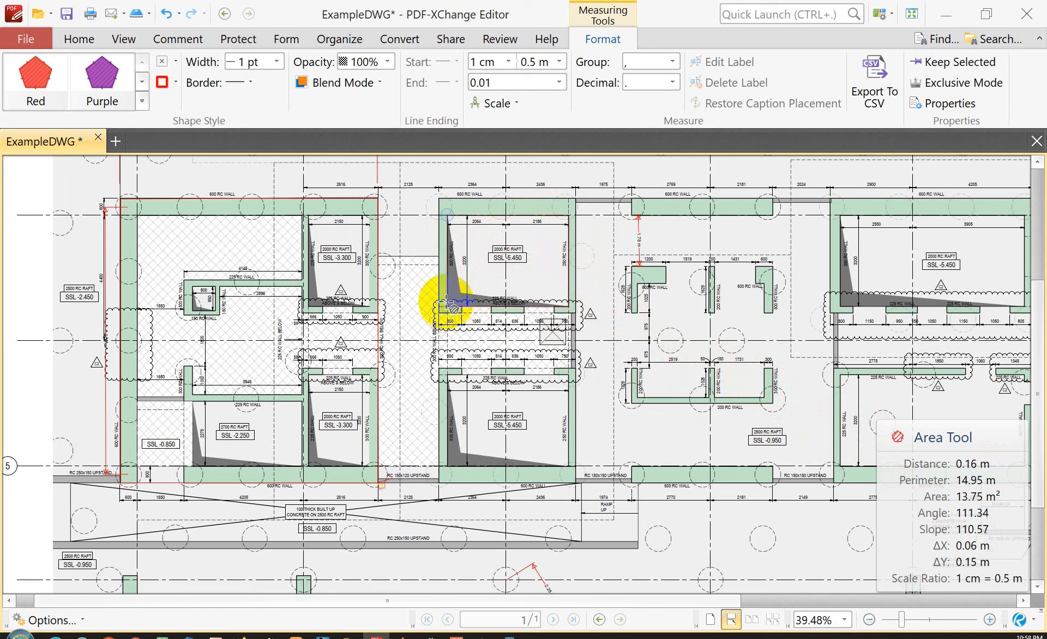
{"action": "right_click", "coordinate": [448, 216]}
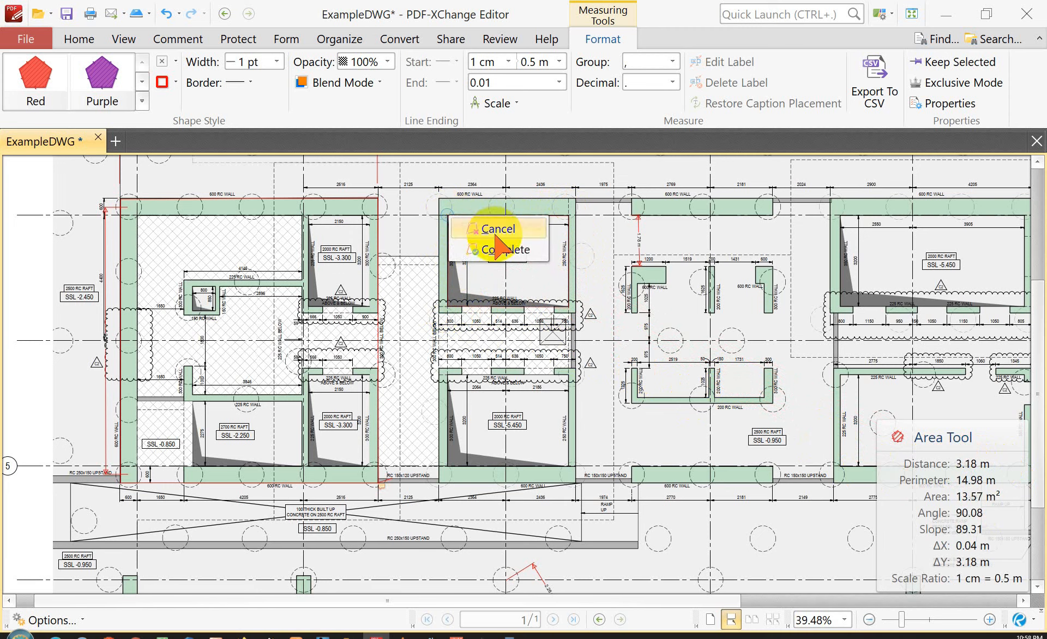
{"action": "left_click", "coordinate": [493, 249]}
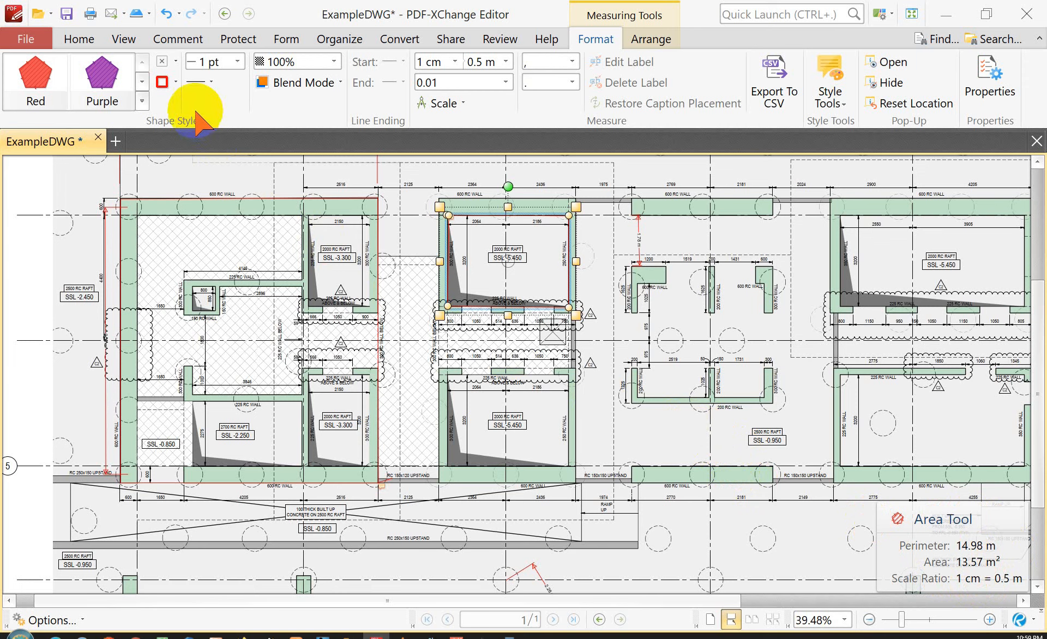
Give the measured room area an aquamarine fill and reduce its opacity to 20%.
{"action": "left_click", "coordinate": [175, 62]}
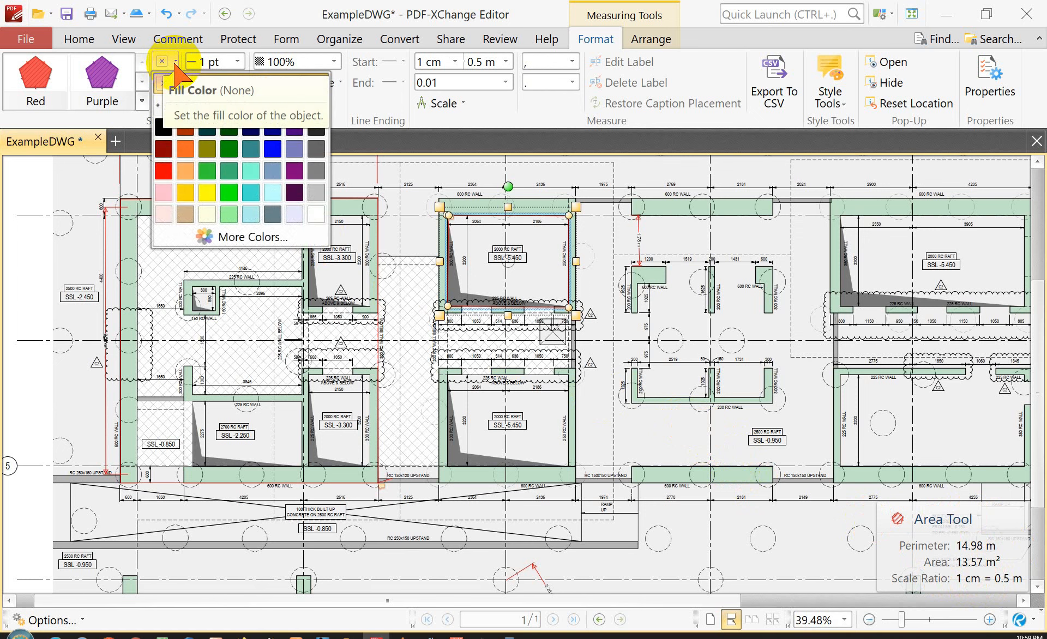
{"action": "left_click", "coordinate": [250, 171]}
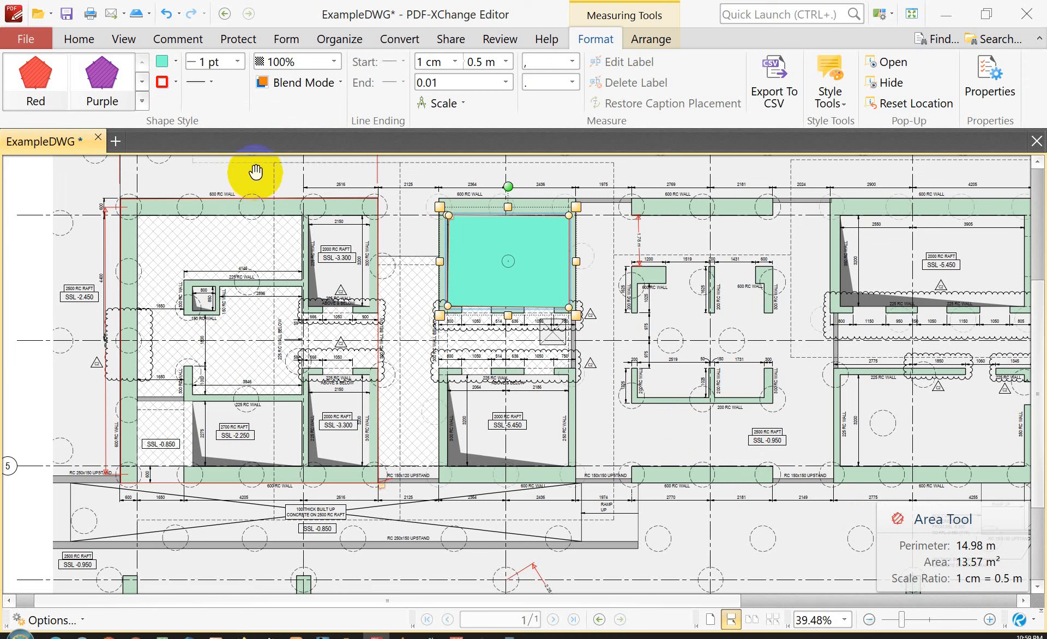
{"action": "left_click", "coordinate": [334, 61]}
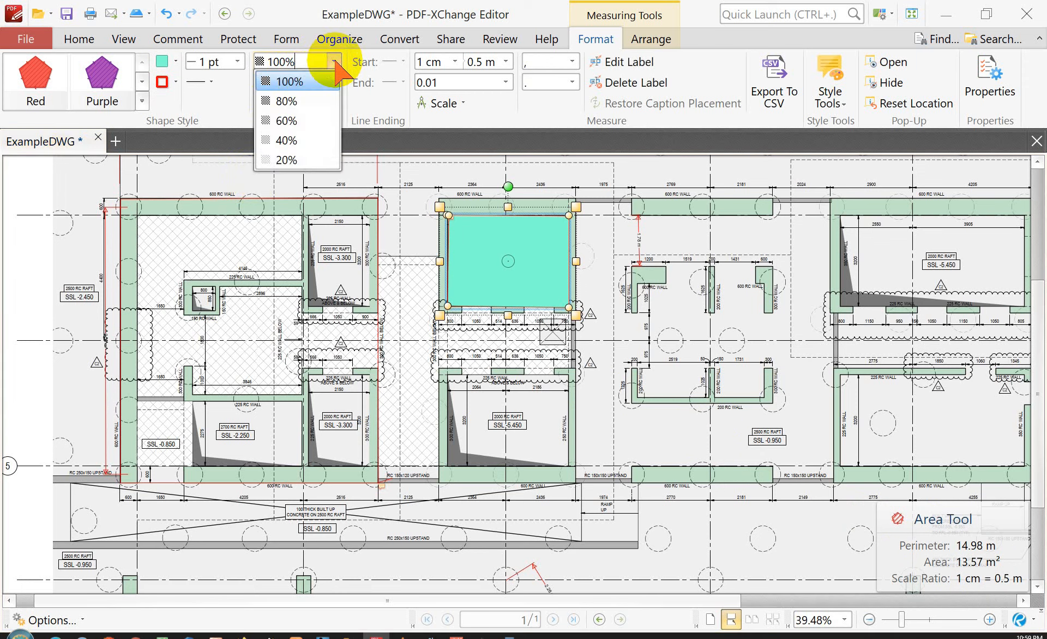
{"action": "left_click", "coordinate": [312, 140]}
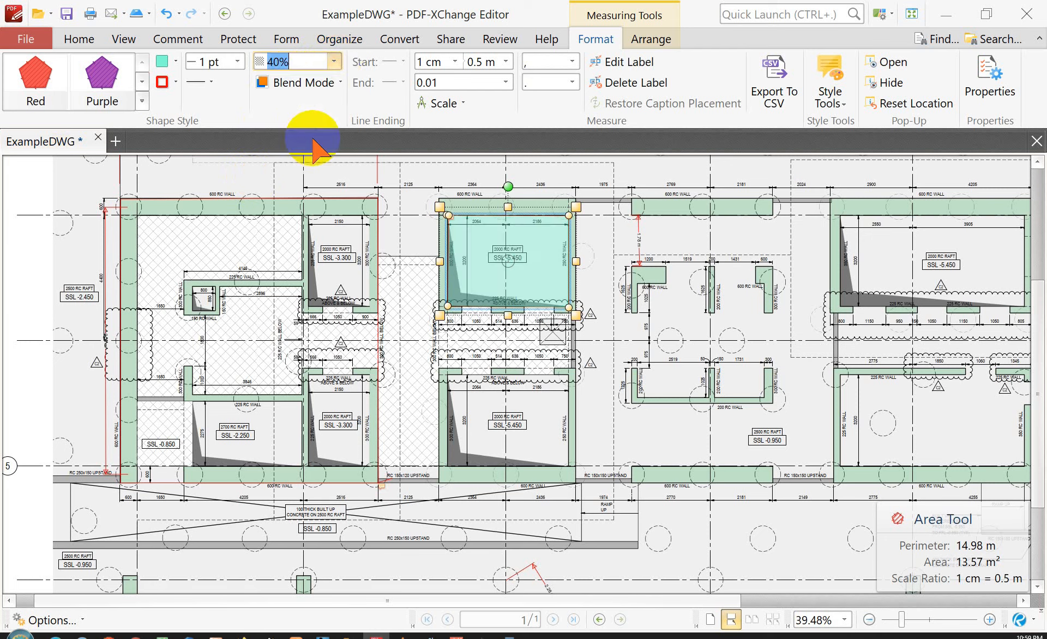
{"action": "left_click", "coordinate": [334, 61]}
{"action": "left_click", "coordinate": [306, 160]}
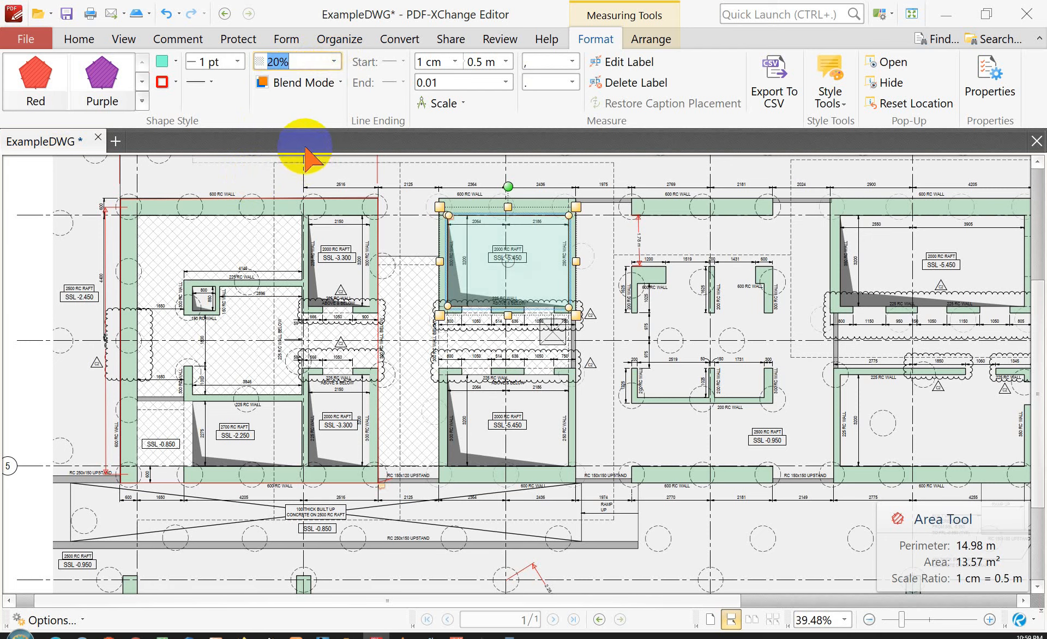
Change the room area's fill colour to yellow and deselect it.
{"action": "left_click", "coordinate": [176, 61]}
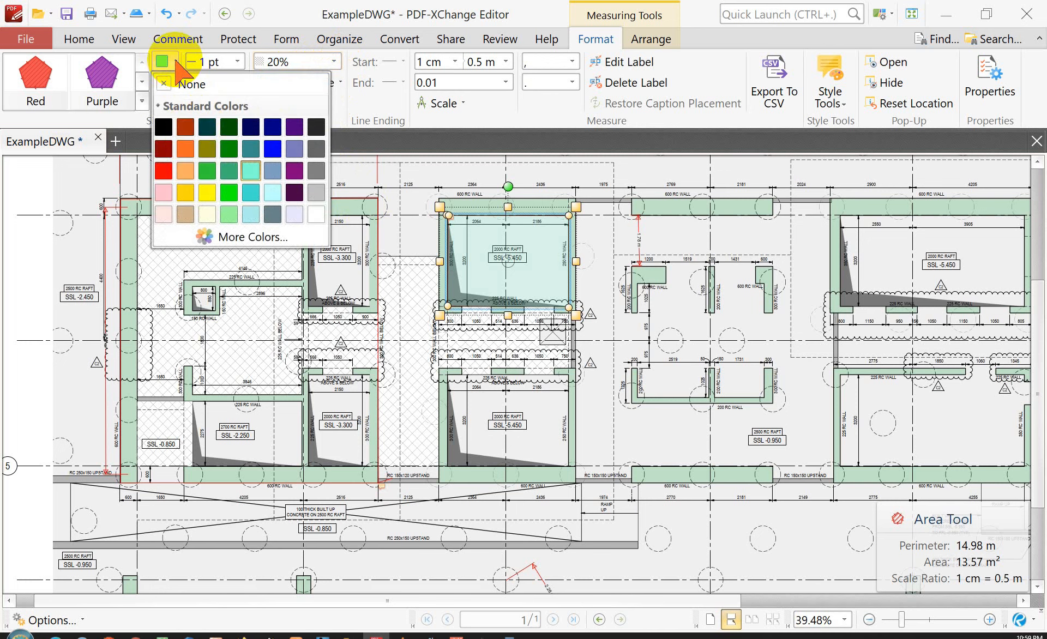
{"action": "left_click", "coordinate": [204, 189]}
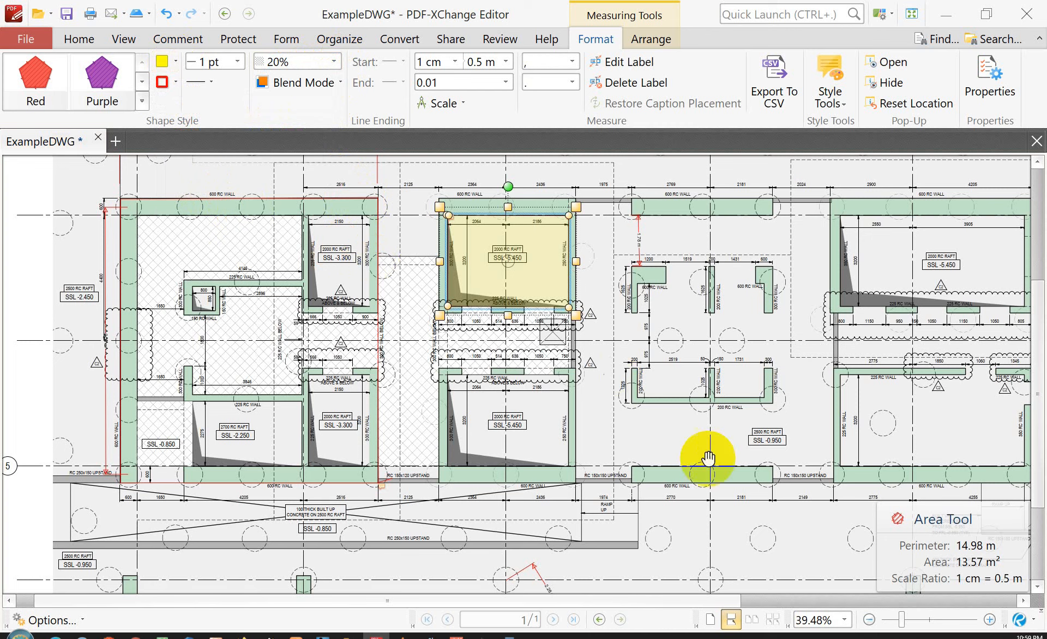
{"action": "left_click", "coordinate": [653, 343]}
{"action": "mouse_move", "coordinate": [653, 343]}
{"action": "left_mouse_down"}
{"action": "mouse_move", "coordinate": [823, 428]}
{"action": "mouse_move", "coordinate": [726, 348]}
{"action": "left_mouse_up"}
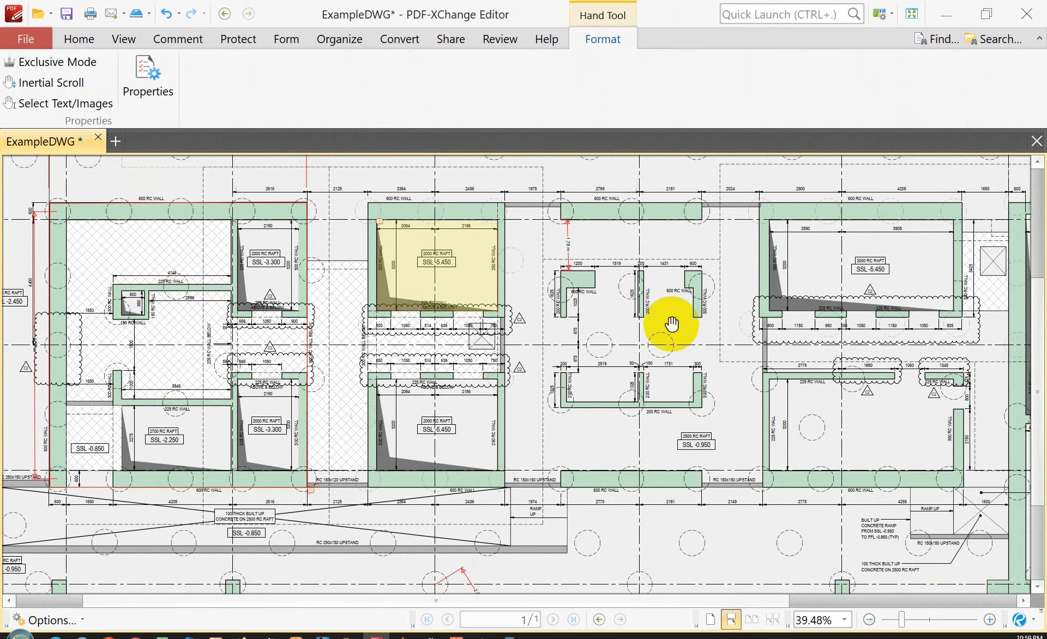
{"action": "left_click", "coordinate": [178, 39]}
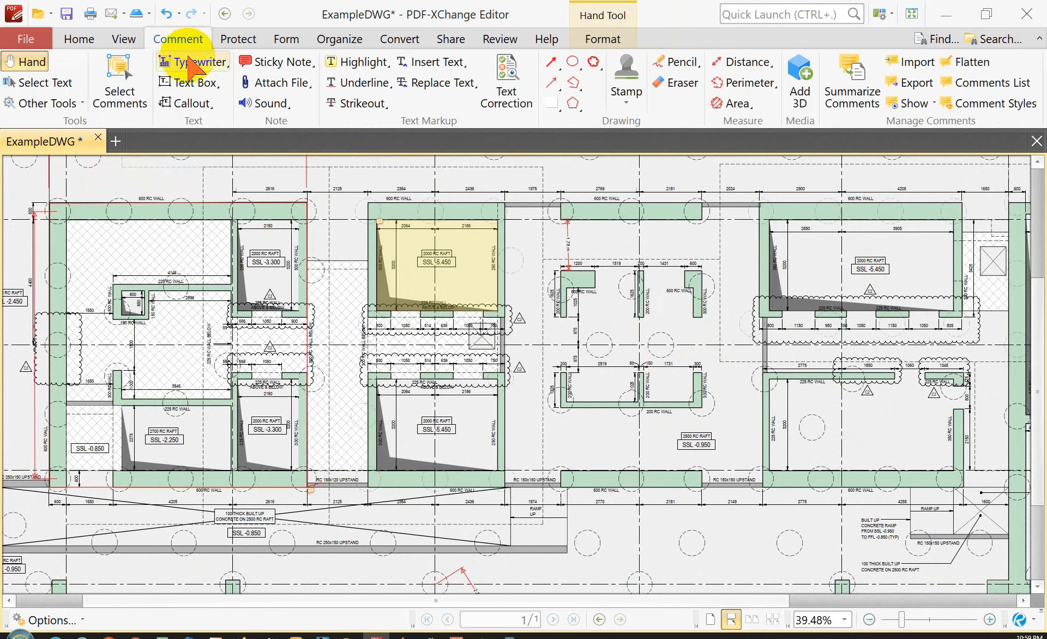